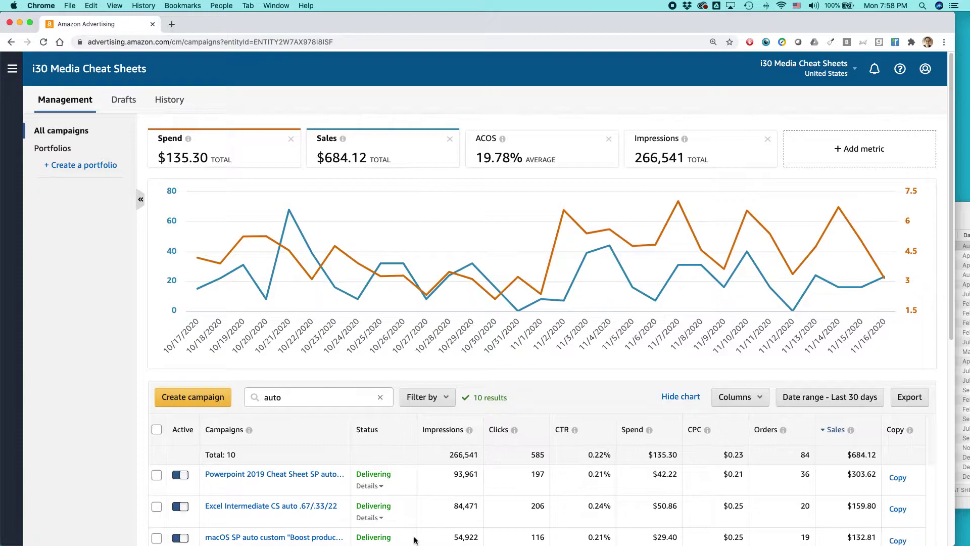
# Examine the performance chart and the campaign table for the existing automatic campaigns
pyautogui.scroll(-5, 503, 389)
pyautogui.scroll(5, 503, 381)
pyautogui.moveTo(164, 288)
pyautogui.scroll(-2, 112, 288)
pyautogui.scroll(2, 112, 288)
pyautogui.scroll(-2, 112, 290)
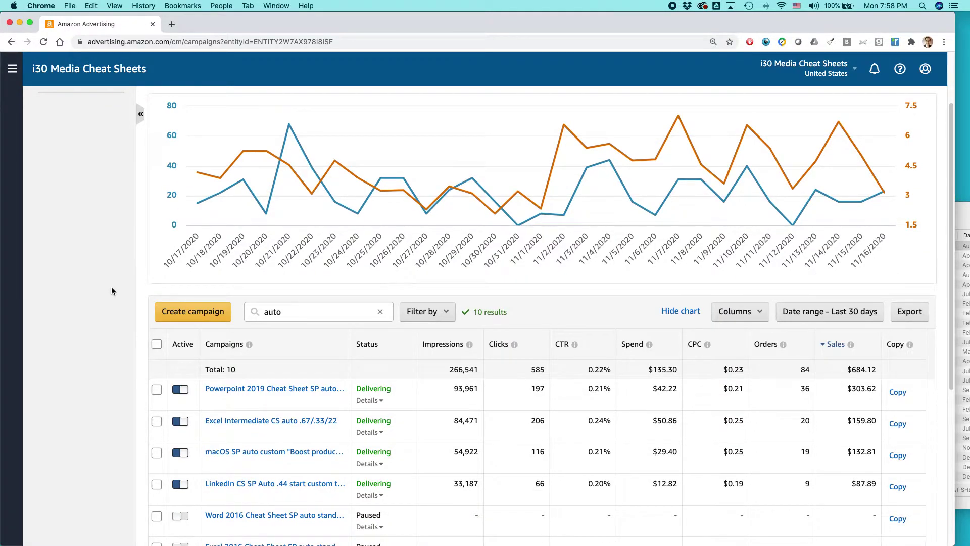
pyautogui.scroll(2, 112, 290)
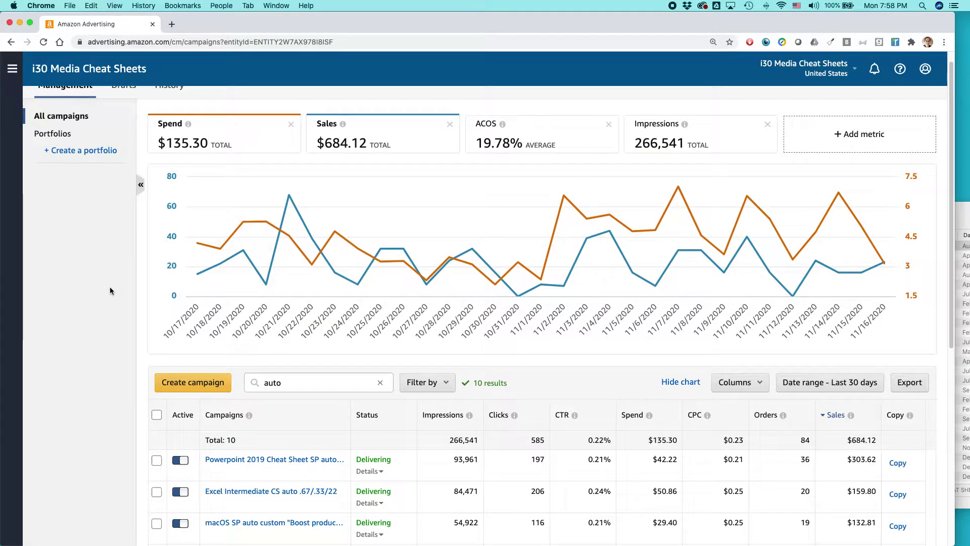
pyautogui.press('super+Tab')
pyautogui.press('super+Tab')
pyautogui.press('super+Tab')
# Start a new Sponsored Products campaign and name it "Google Sheets Intermediate CS SP Auto .66 .33 .44 .11"
pyautogui.click(197, 385)
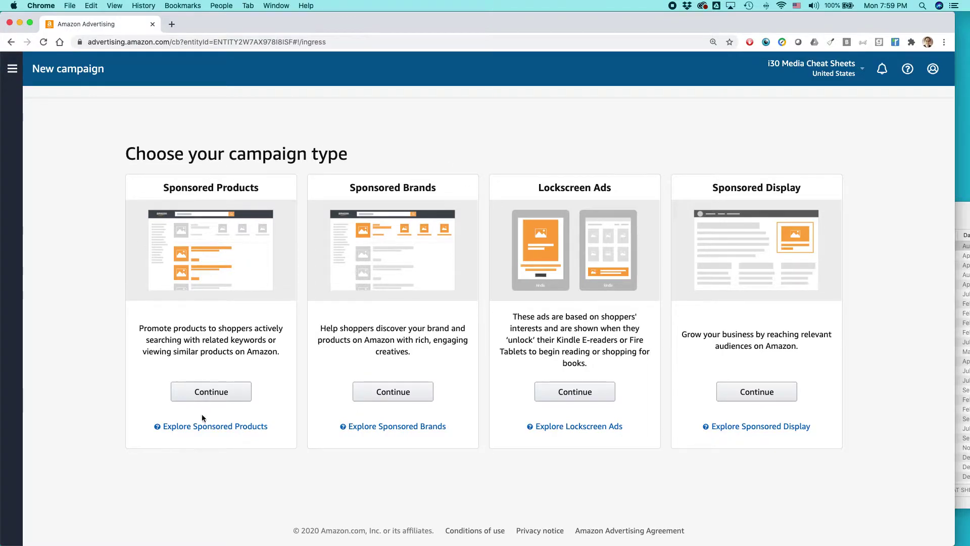
pyautogui.click(215, 396)
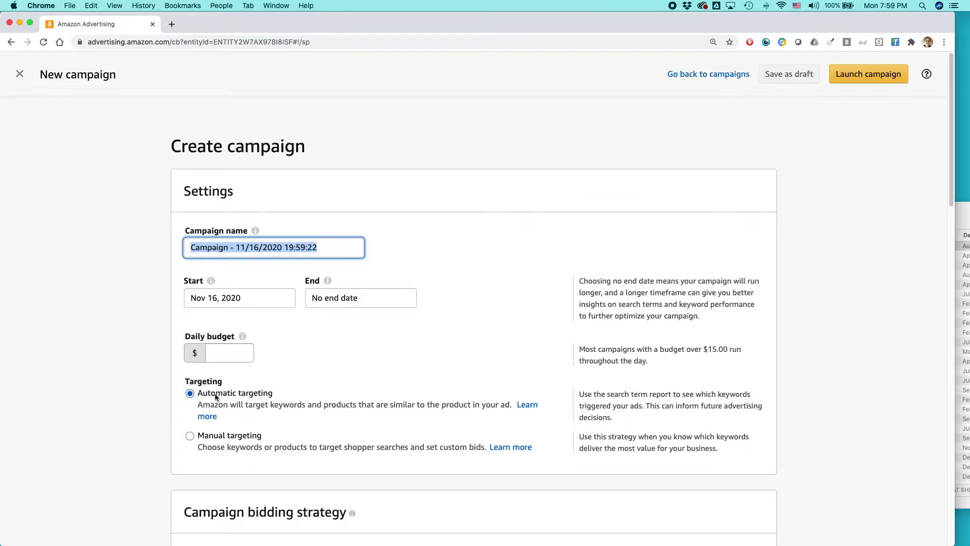
pyautogui.write('G')
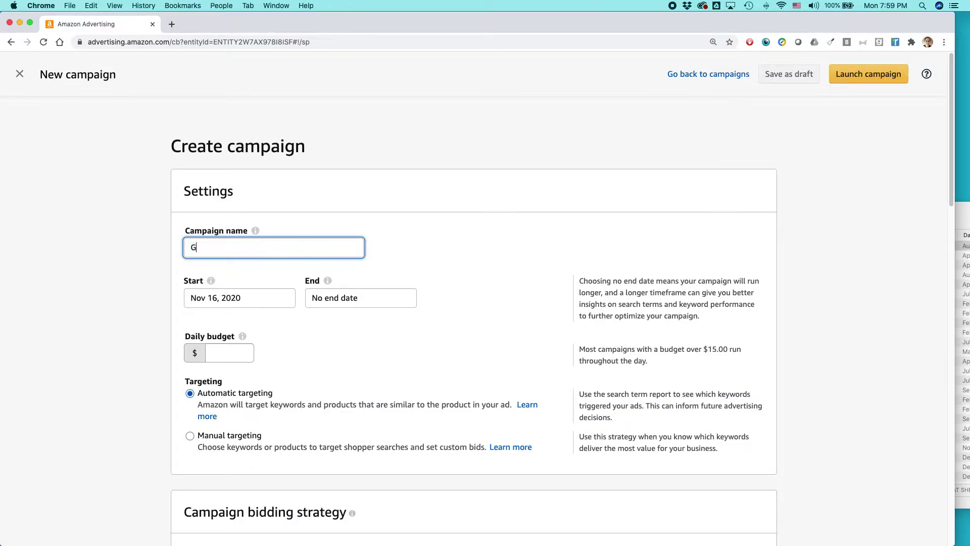
pyautogui.write('oogle Sheets Intemediate CS')
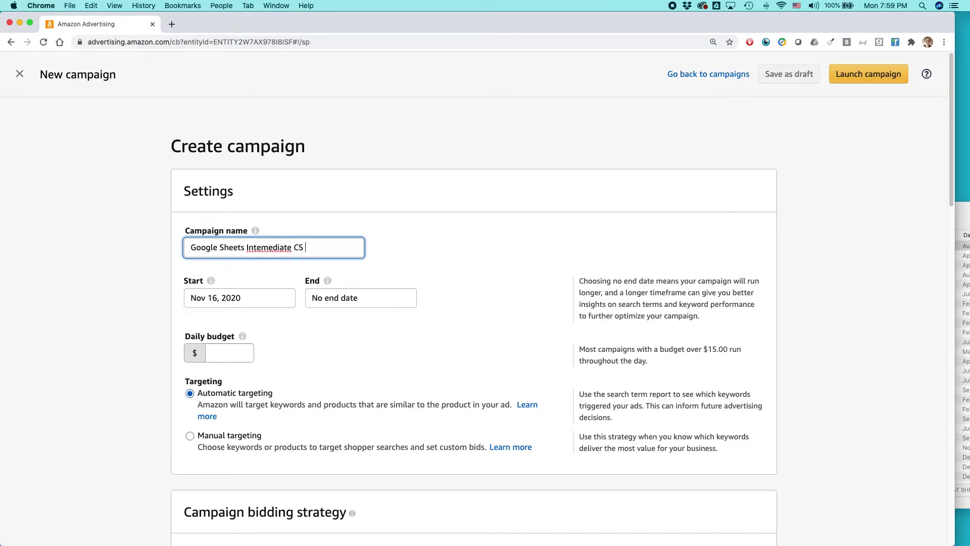
pyautogui.write('r')
pyautogui.write(' SP Auto')
pyautogui.write('.66 ..')
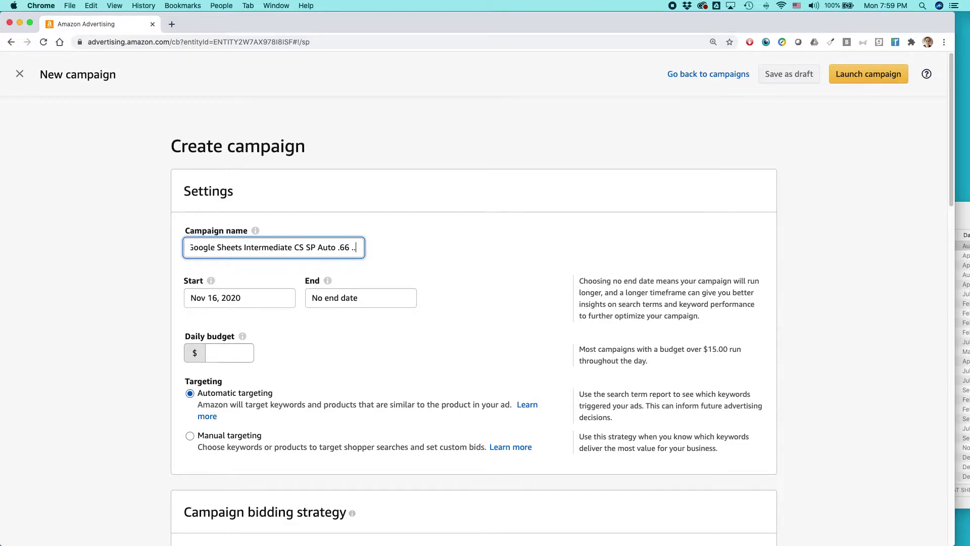
pyautogui.press('BackSpace')
pyautogui.write('33 .44 .11')
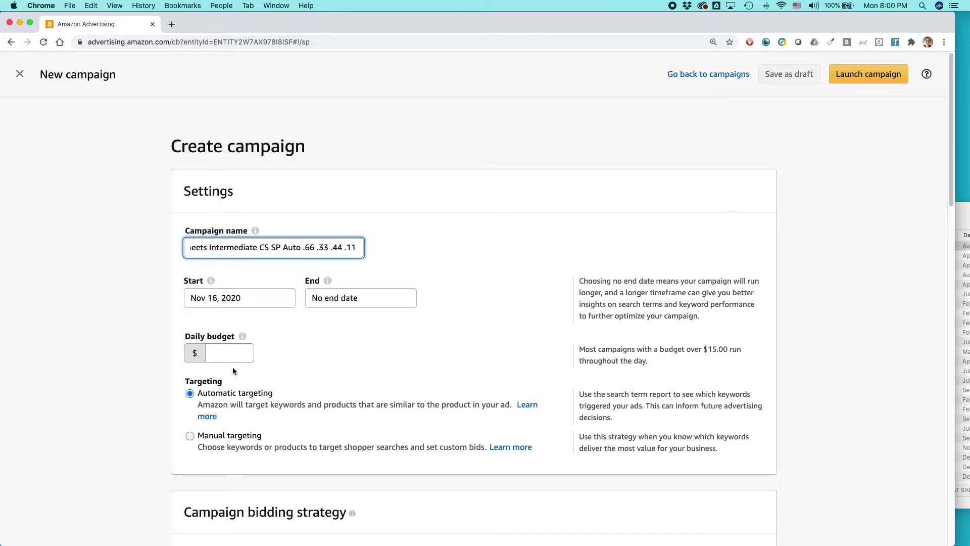
# Set the campaign's daily budget to $20
pyautogui.click(219, 349)
pyautogui.write('20')
pyautogui.click(329, 357)
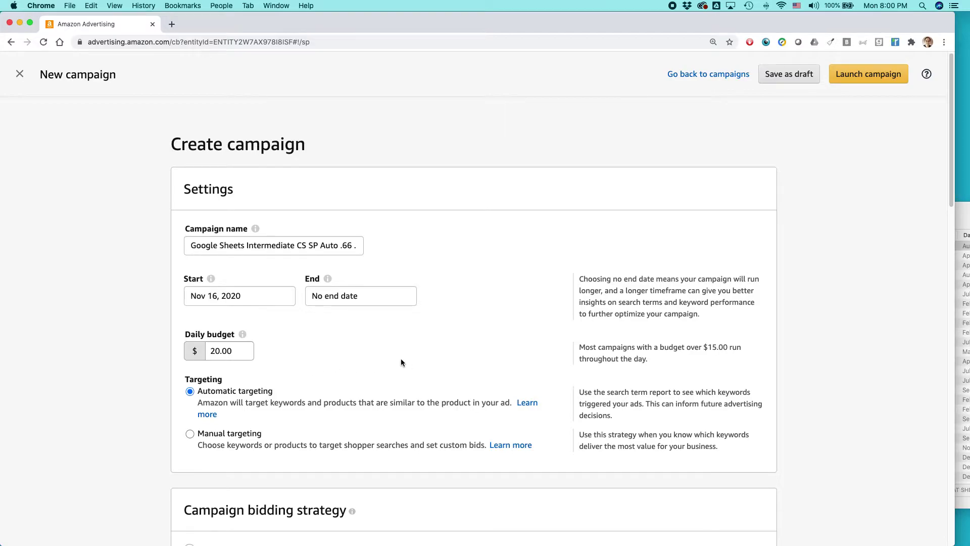
# Review the targeting options and choose "Dynamic bids - down only" as the campaign bidding strategy
pyautogui.scroll(-1, 401, 359)
pyautogui.scroll(-1, 401, 363)
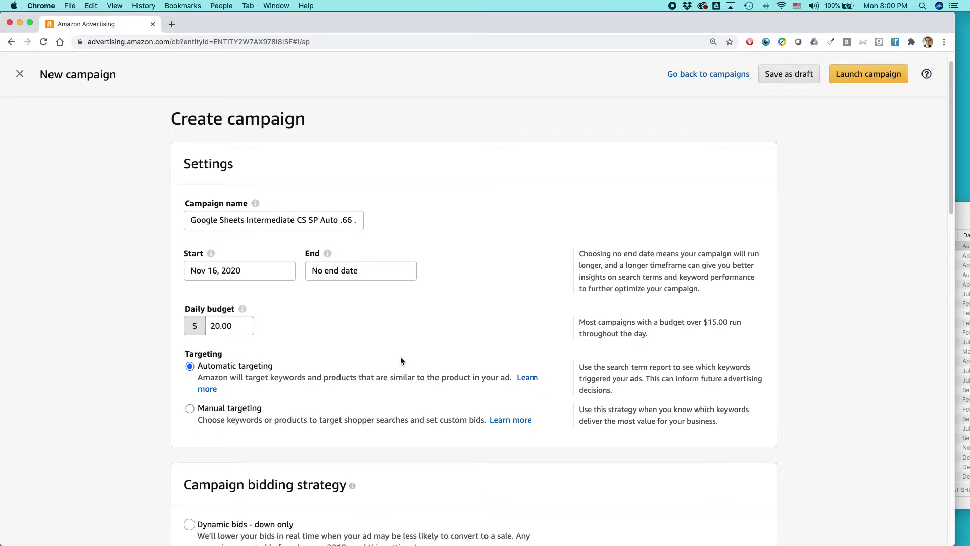
pyautogui.scroll(-1, 399, 355)
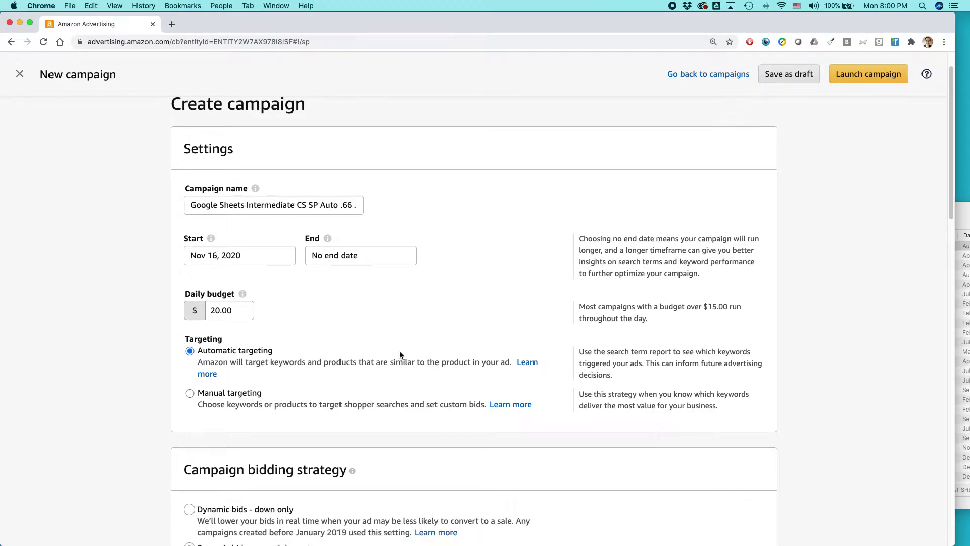
pyautogui.moveTo(185, 339); pyautogui.dragTo(224, 340)
pyautogui.click(382, 324)
pyautogui.scroll(-2, 382, 318)
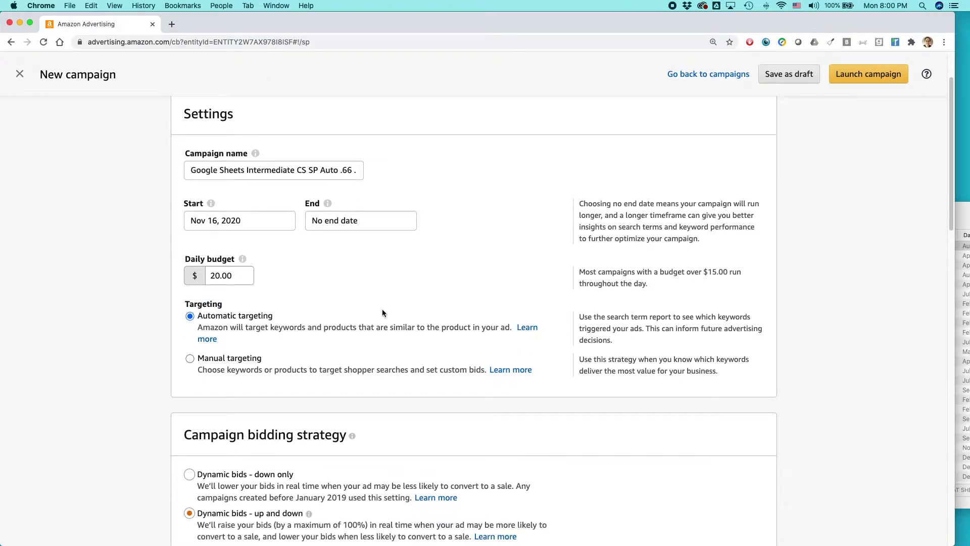
pyautogui.scroll(-1, 383, 312)
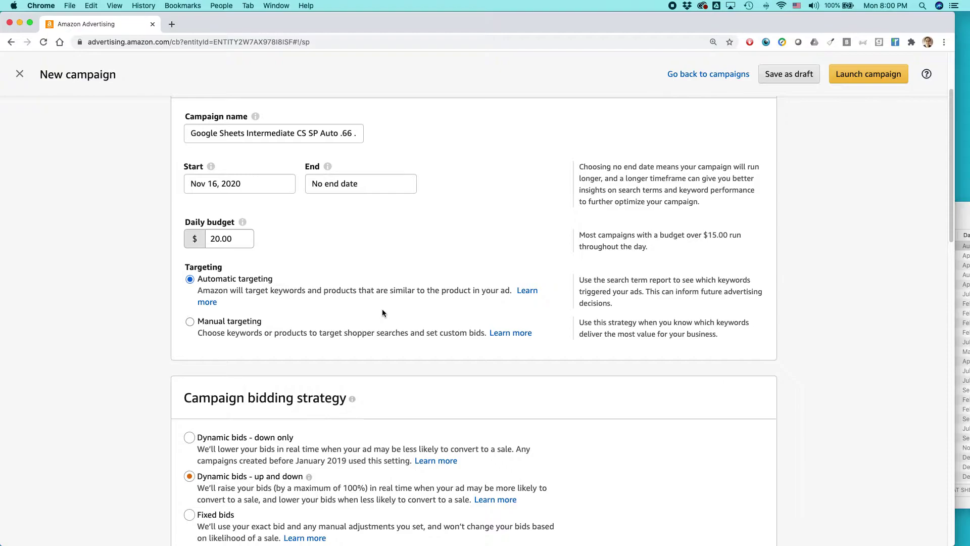
pyautogui.scroll(-1, 382, 313)
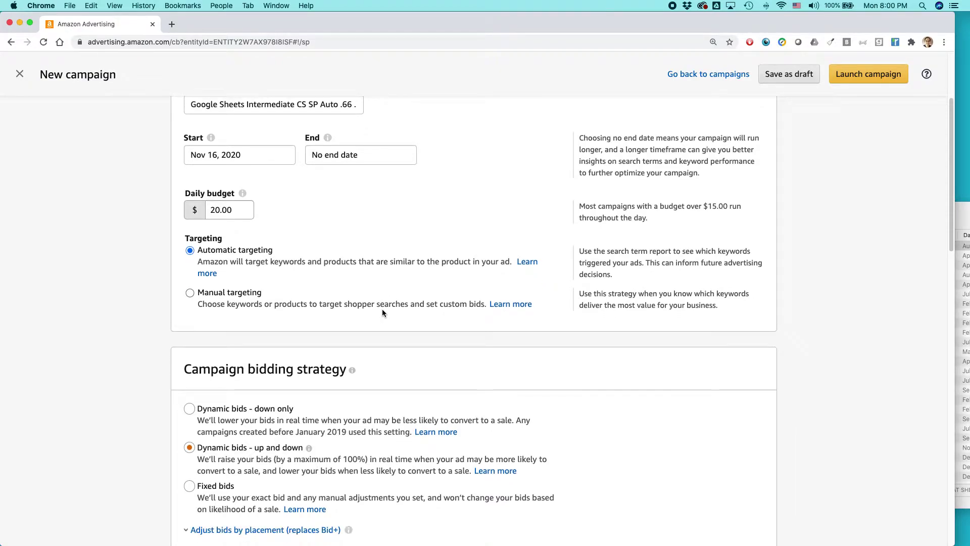
pyautogui.scroll(-1, 382, 313)
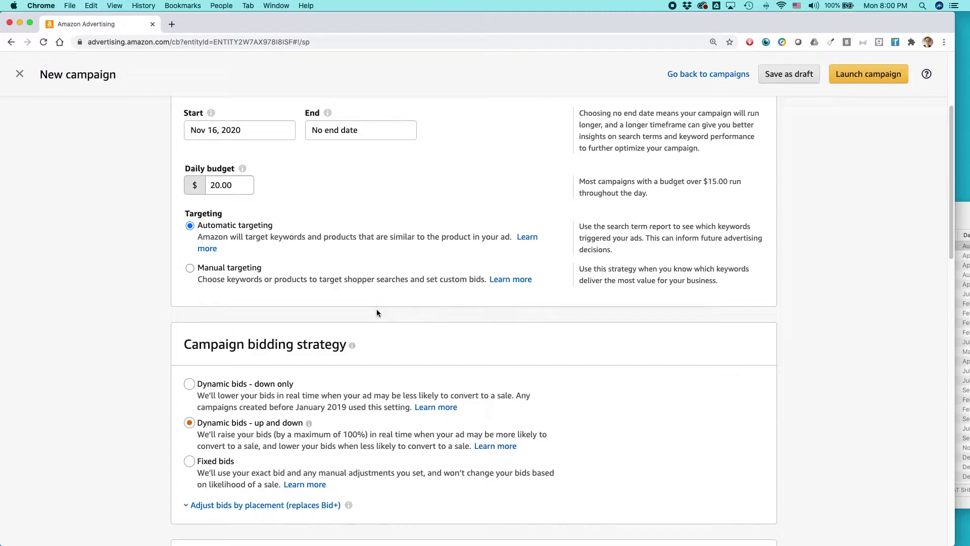
pyautogui.scroll(-1, 377, 312)
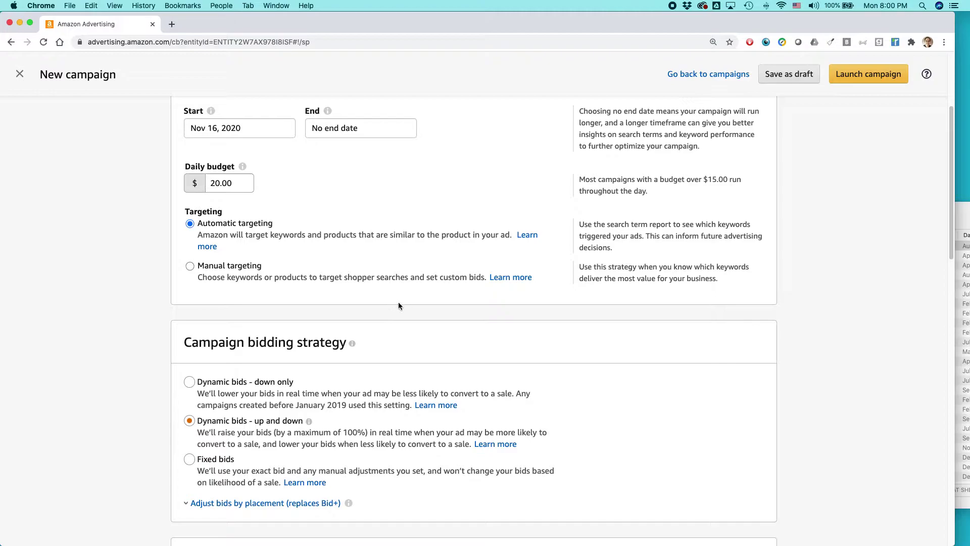
pyautogui.scroll(-1, 399, 303)
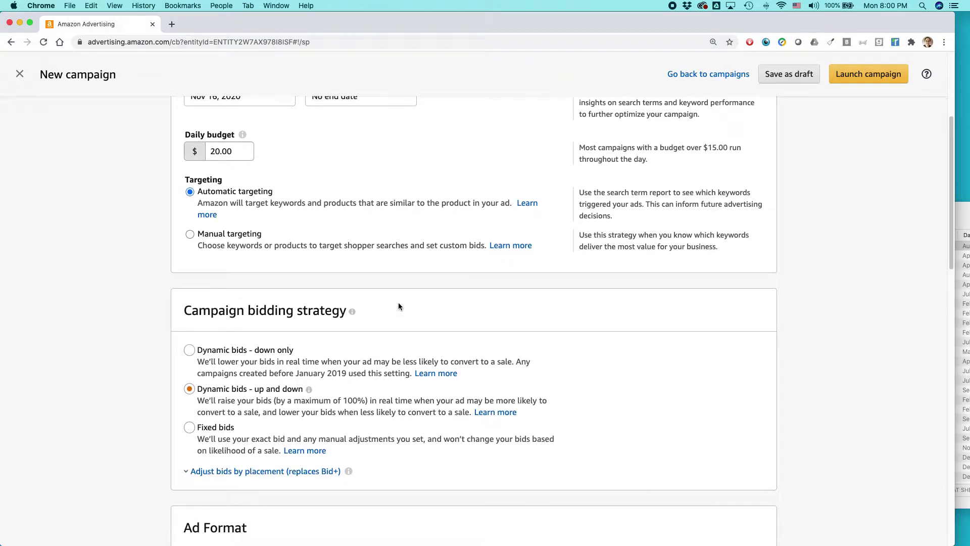
pyautogui.scroll(-2, 398, 306)
pyautogui.scroll(-1, 446, 286)
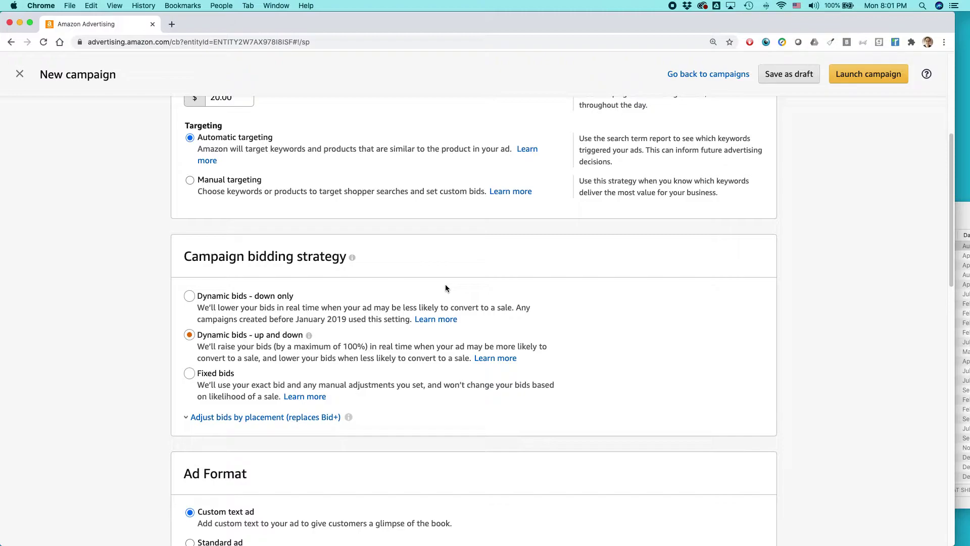
pyautogui.click(190, 298)
pyautogui.moveTo(281, 347); pyautogui.dragTo(366, 347)
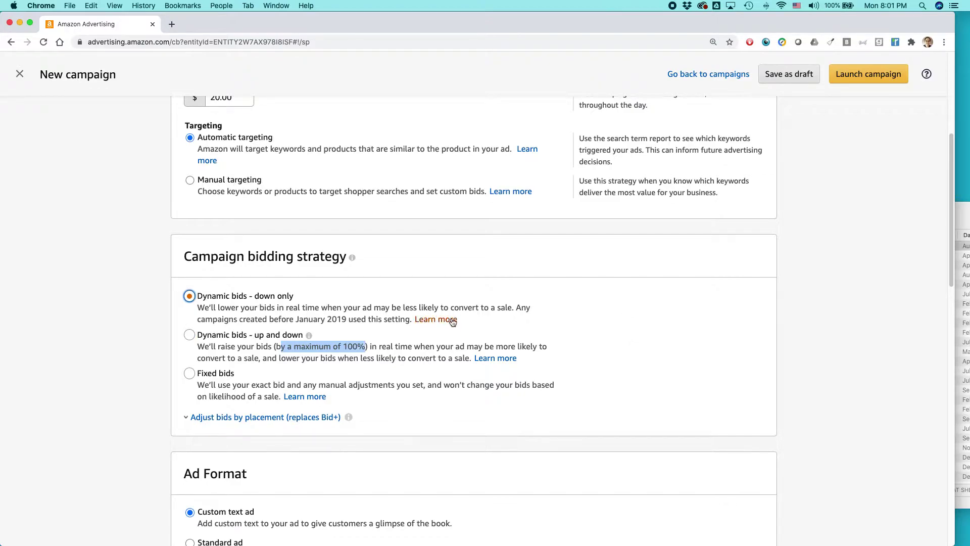
# Set the placement bid adjustments to 5% for both top of search (first page) and product pages
pyautogui.scroll(-2, 450, 319)
pyautogui.click(247, 383)
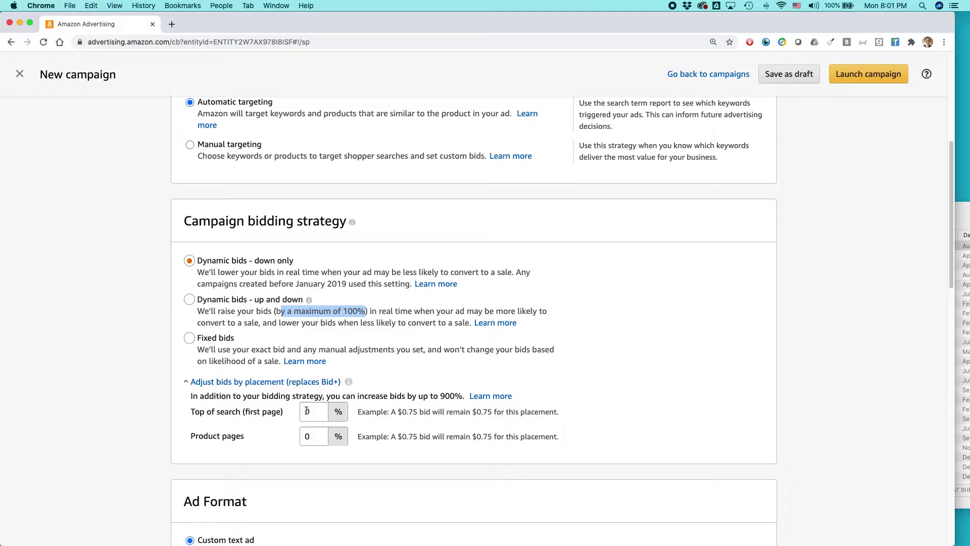
pyautogui.moveTo(311, 408); pyautogui.dragTo(304, 409)
pyautogui.write('5')
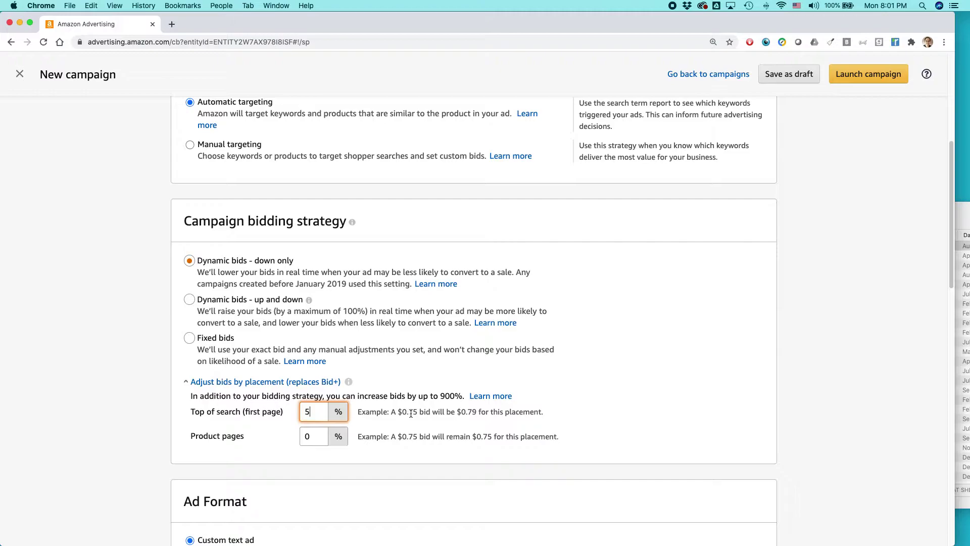
pyautogui.click(589, 411)
pyautogui.scroll(-3, 623, 396)
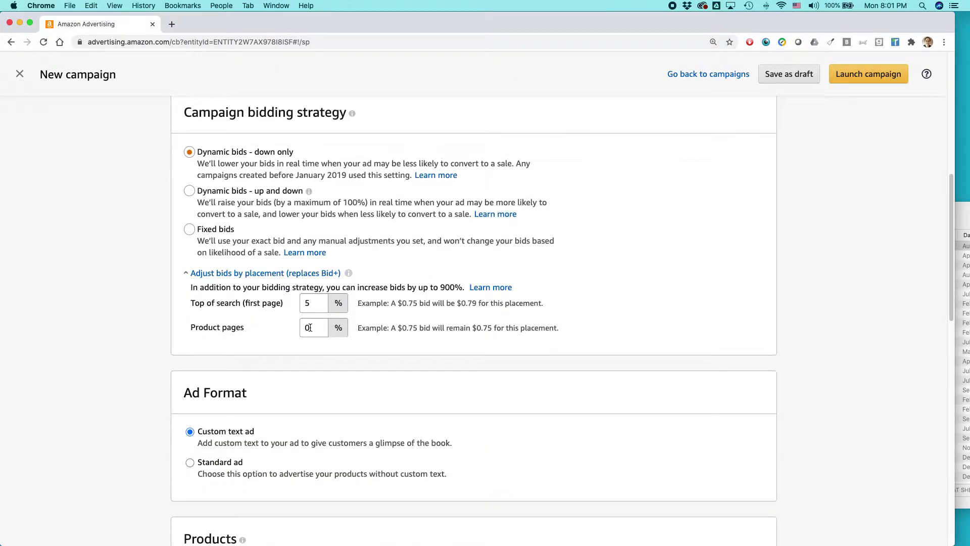
pyautogui.moveTo(309, 327); pyautogui.dragTo(302, 326)
pyautogui.write('5')
pyautogui.click(508, 345)
# Review the ad format options and, in Firefox, examine the sponsored related products on the Google Sheets Intermediate cheat sheet's Amazon page
pyautogui.scroll(-2, 509, 345)
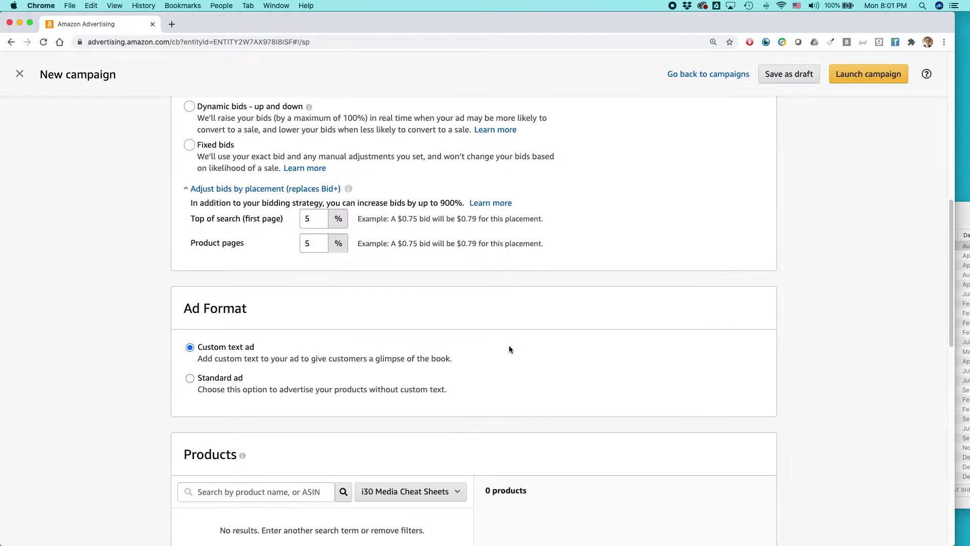
pyautogui.scroll(-1, 509, 349)
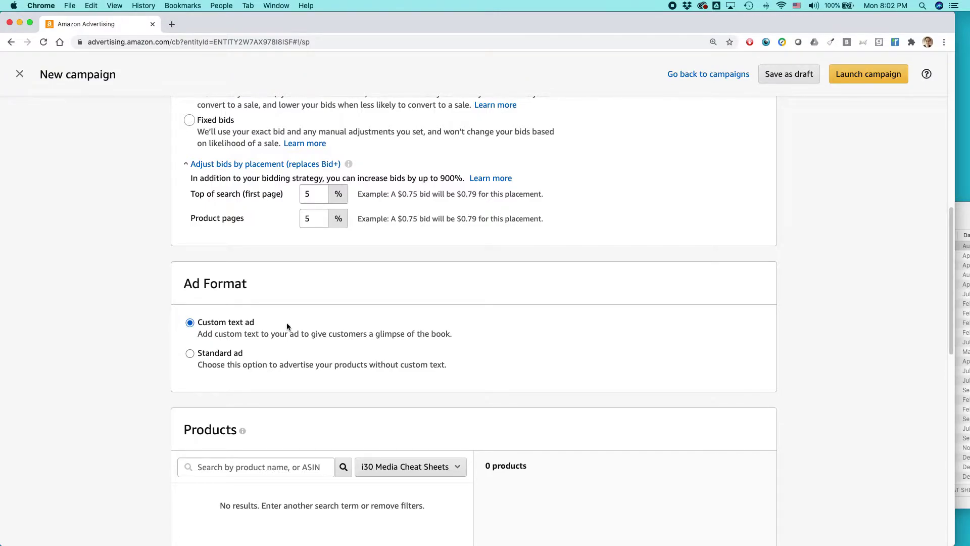
pyautogui.press('super+Tab')
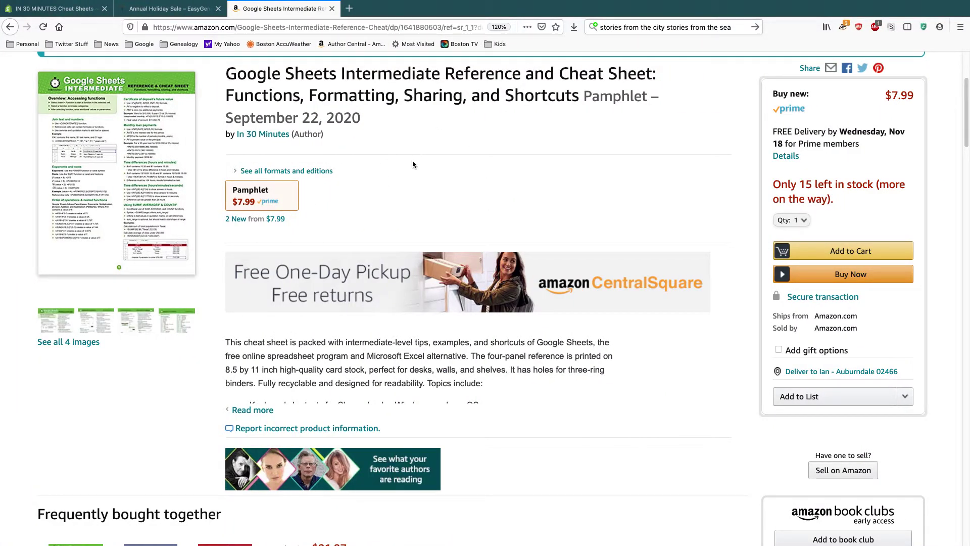
pyautogui.scroll(-5, 395, 162)
pyautogui.scroll(-6, 396, 163)
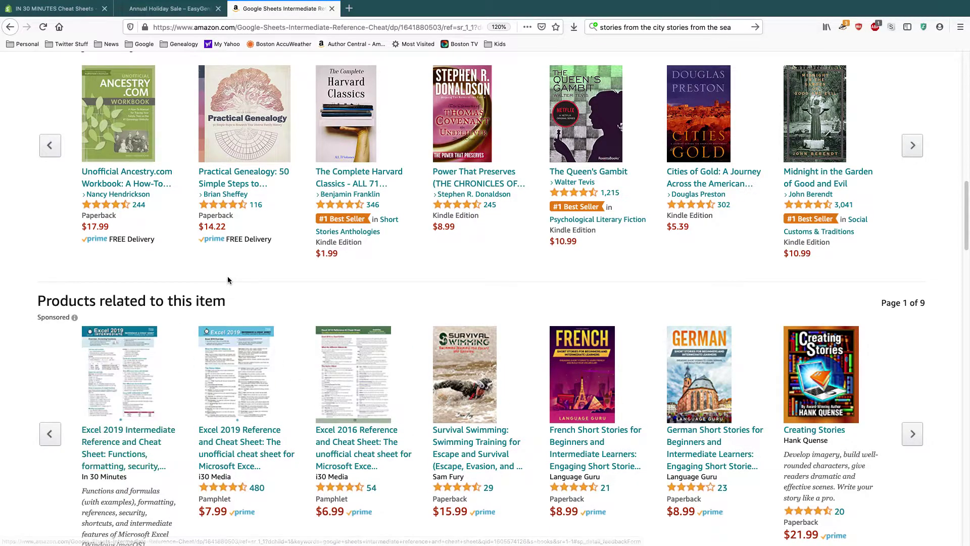
pyautogui.scroll(-2, 228, 277)
pyautogui.scroll(-1, 242, 342)
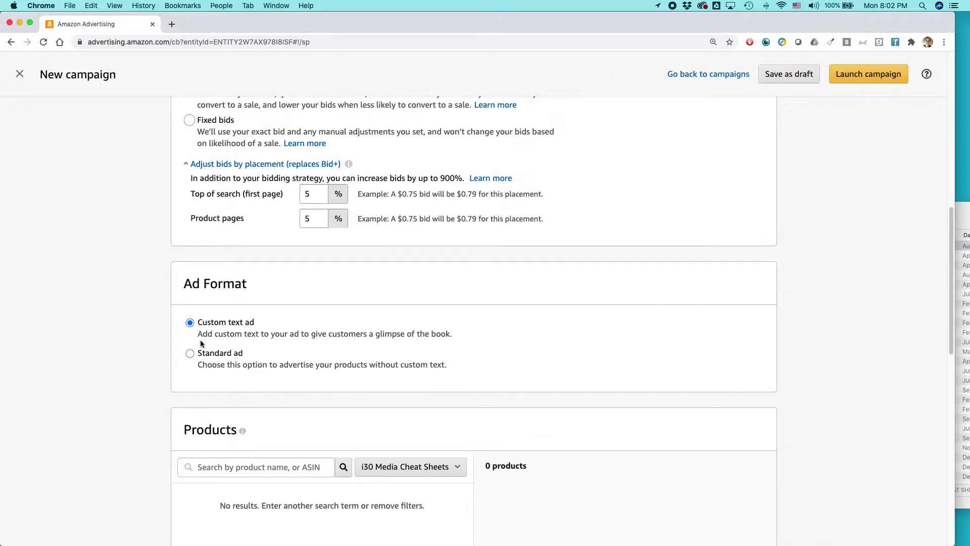
# Copy the full title of the Google Sheets Intermediate cheat sheet from its Amazon product page in Firefox
pyautogui.scroll(-3, 293, 326)
pyautogui.click(212, 303)
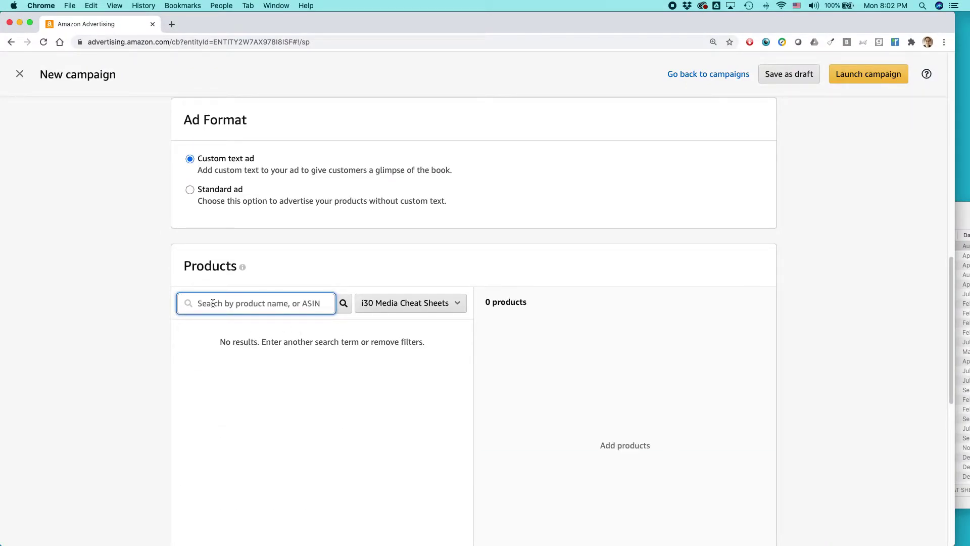
pyautogui.press('super+Tab')
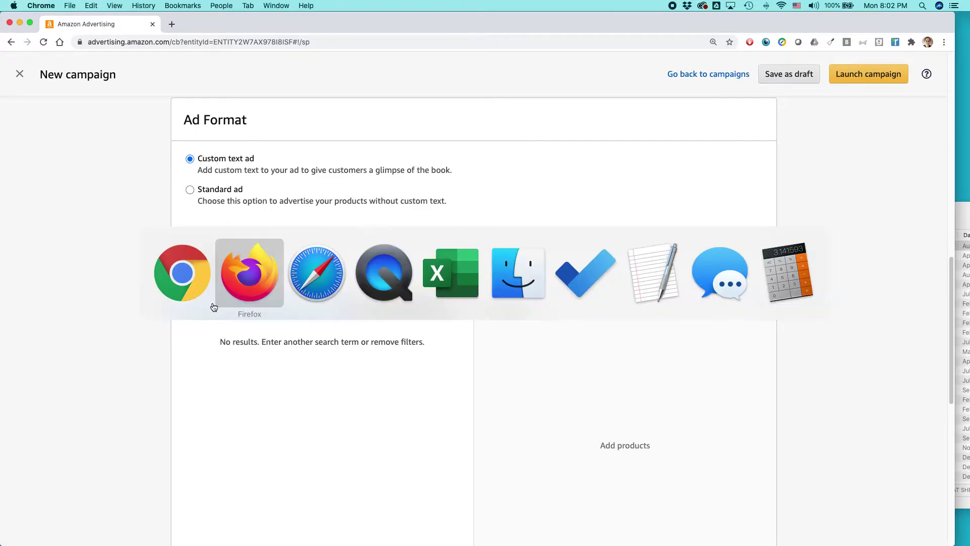
pyautogui.scroll(10, 226, 272)
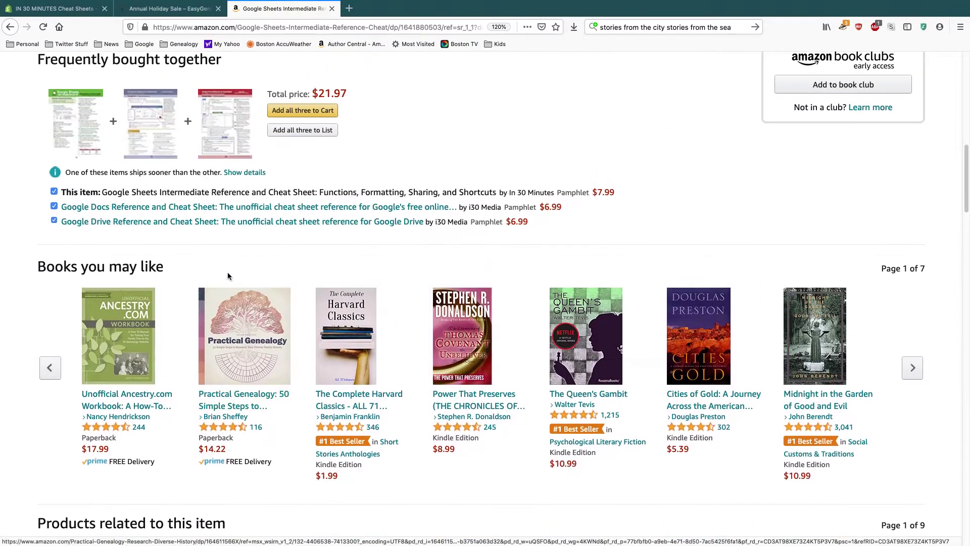
pyautogui.scroll(5, 226, 272)
pyautogui.moveTo(226, 196); pyautogui.dragTo(580, 211)
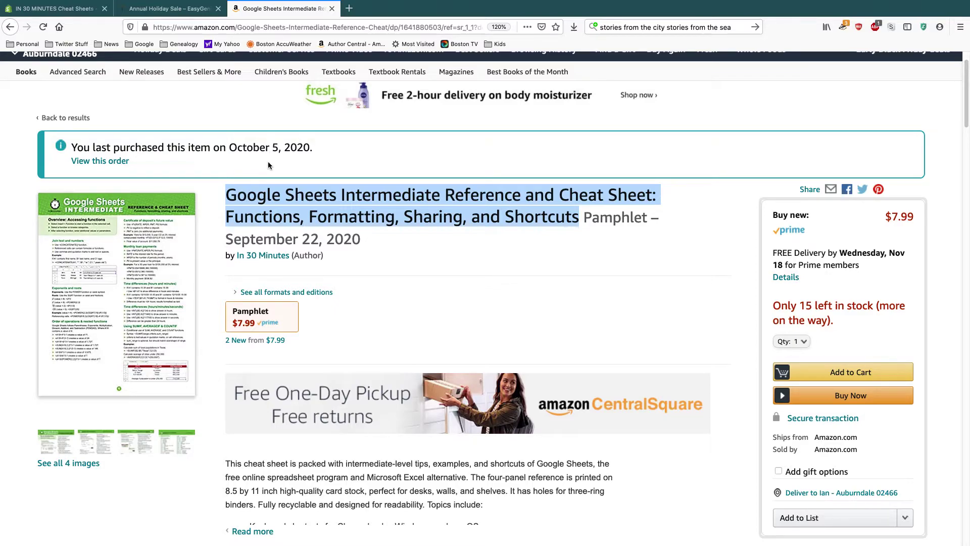
pyautogui.scroll(-3, 308, 190)
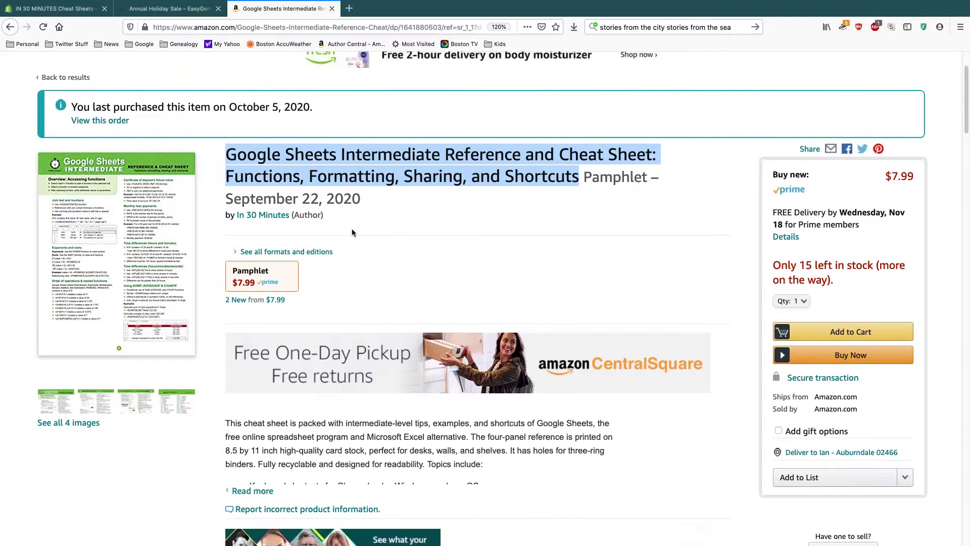
pyautogui.scroll(-2, 347, 229)
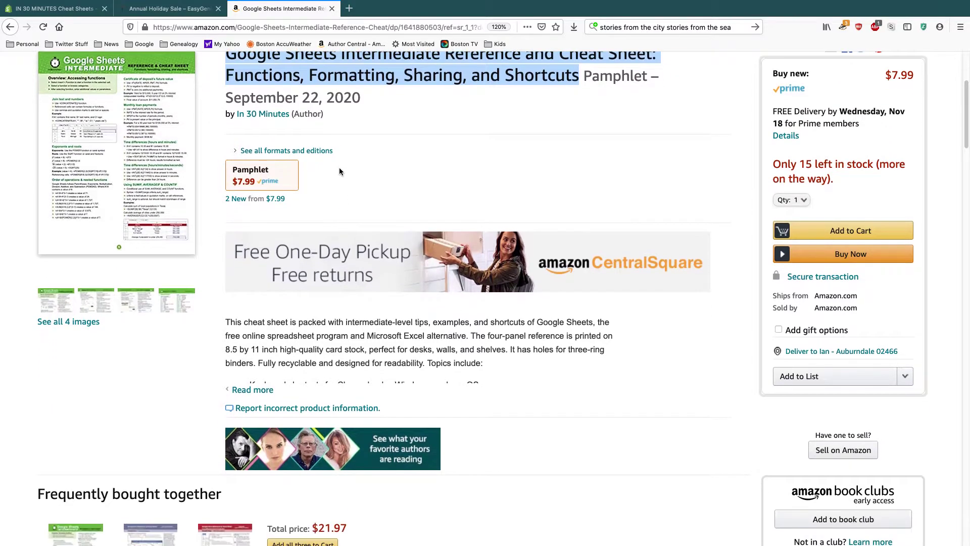
pyautogui.scroll(1, 339, 151)
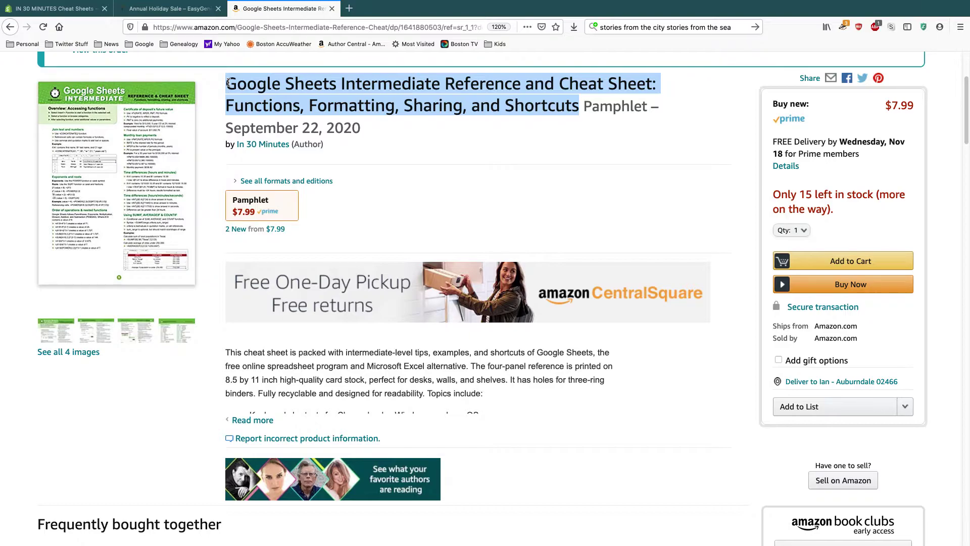
# Back in Chrome, search all Amazon products for the copied Google Sheets Intermediate Reference and Cheat Sheet title
pyautogui.press('super+Tab')
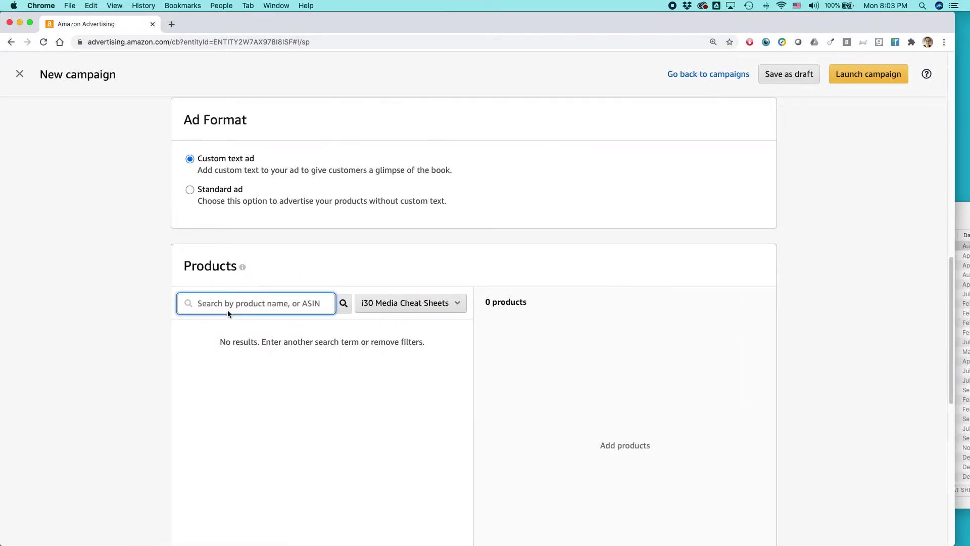
pyautogui.press('super+v')
pyautogui.click(397, 306)
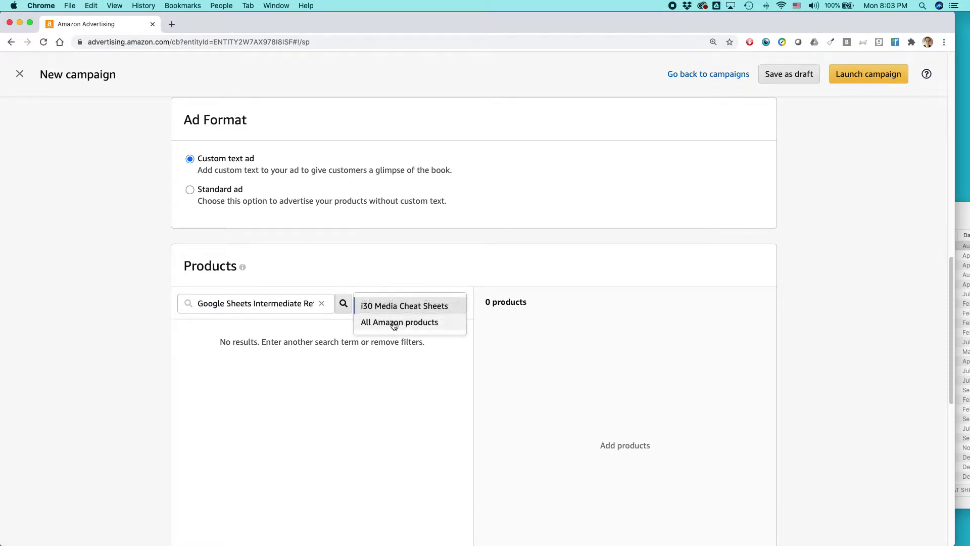
pyautogui.click(392, 321)
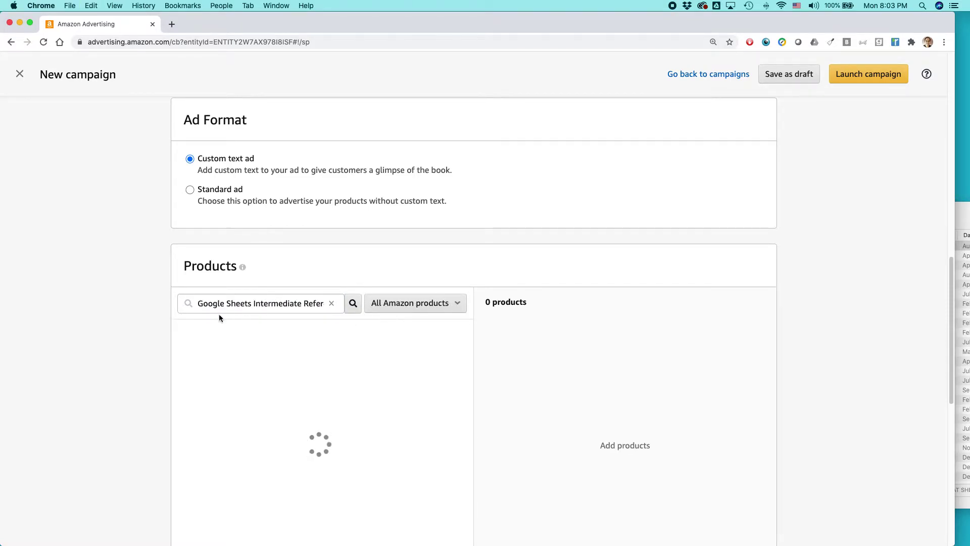
pyautogui.scroll(-2, 132, 314)
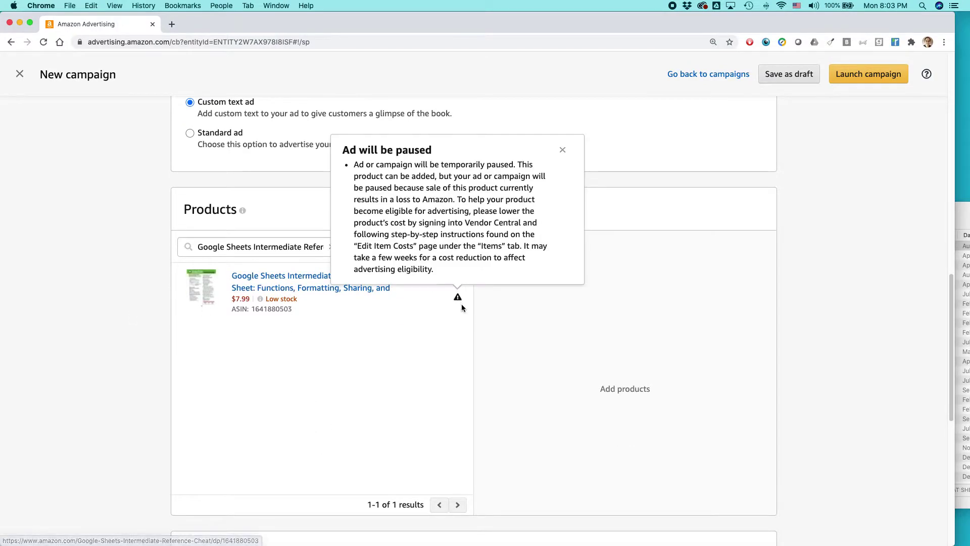
# Add the Google Sheets Intermediate cheat sheet to the campaign's products and review its eligibility warning
pyautogui.moveTo(458, 299)
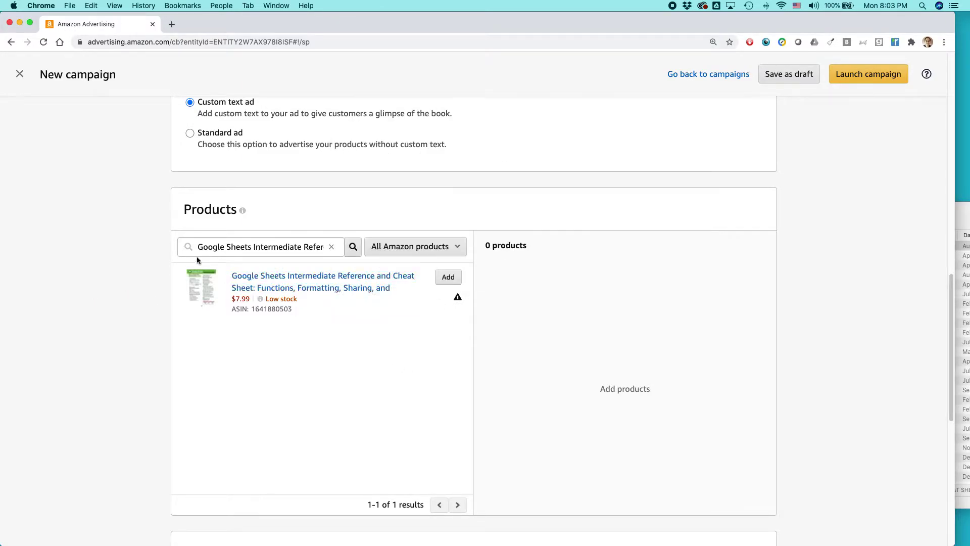
pyautogui.click(447, 280)
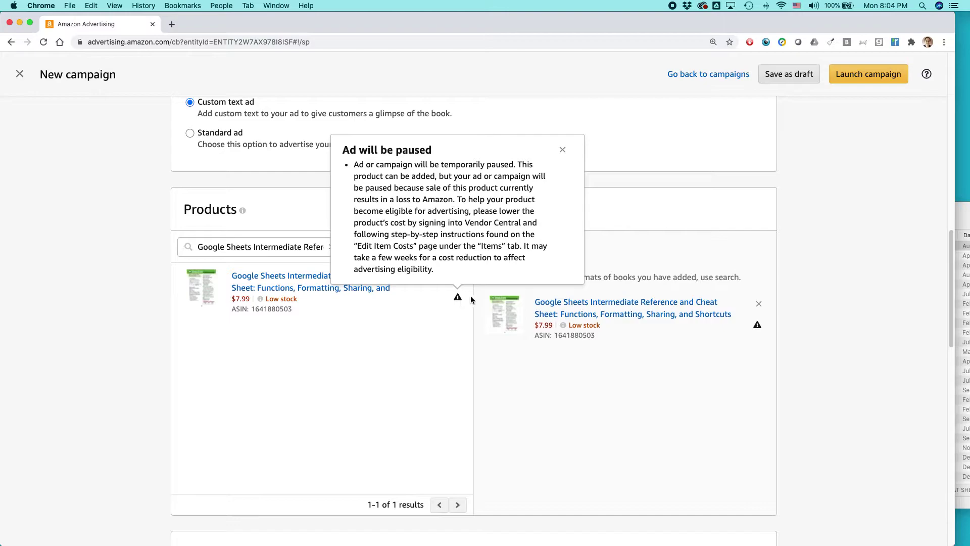
pyautogui.click(277, 366)
pyautogui.scroll(-1, 411, 342)
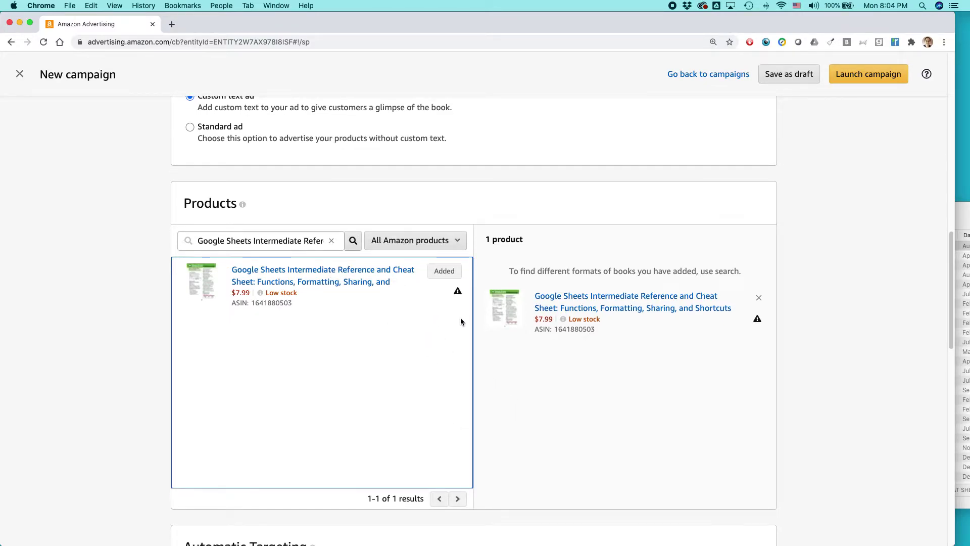
pyautogui.scroll(-1, 410, 339)
pyautogui.scroll(-1, 410, 338)
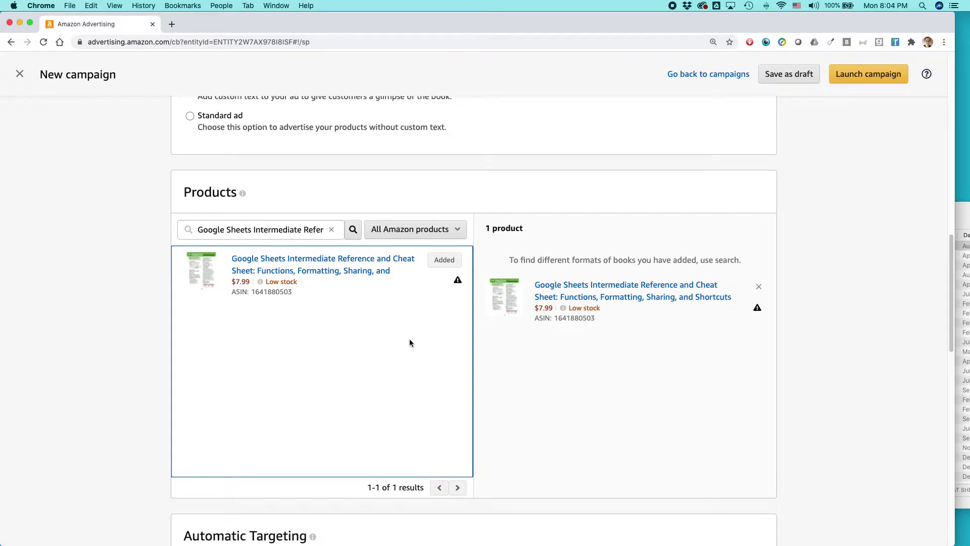
pyautogui.click(458, 281)
pyautogui.click(462, 284)
# Examine the default bid for automatic targeting and the suggested bid range beneath it
pyautogui.scroll(-2, 422, 328)
pyautogui.scroll(-5, 421, 333)
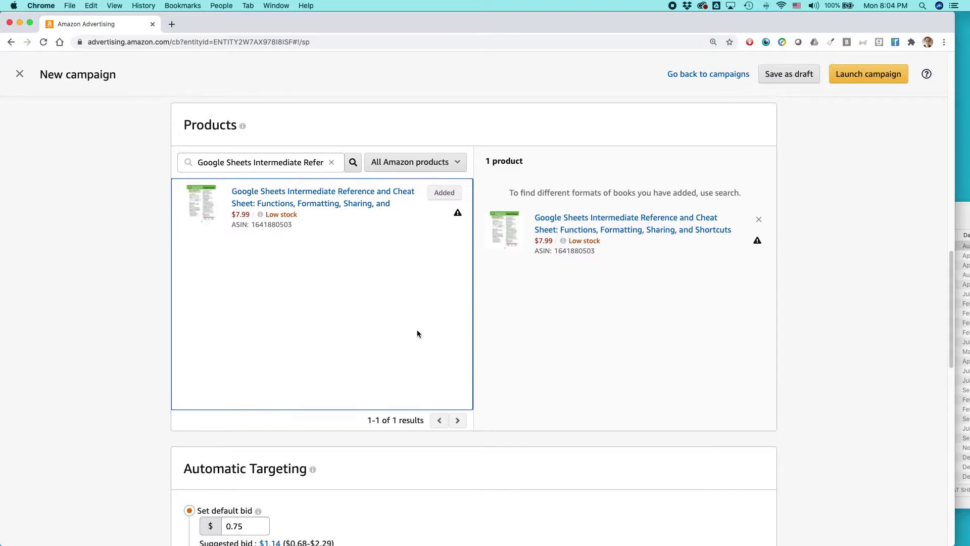
pyautogui.scroll(-2, 417, 332)
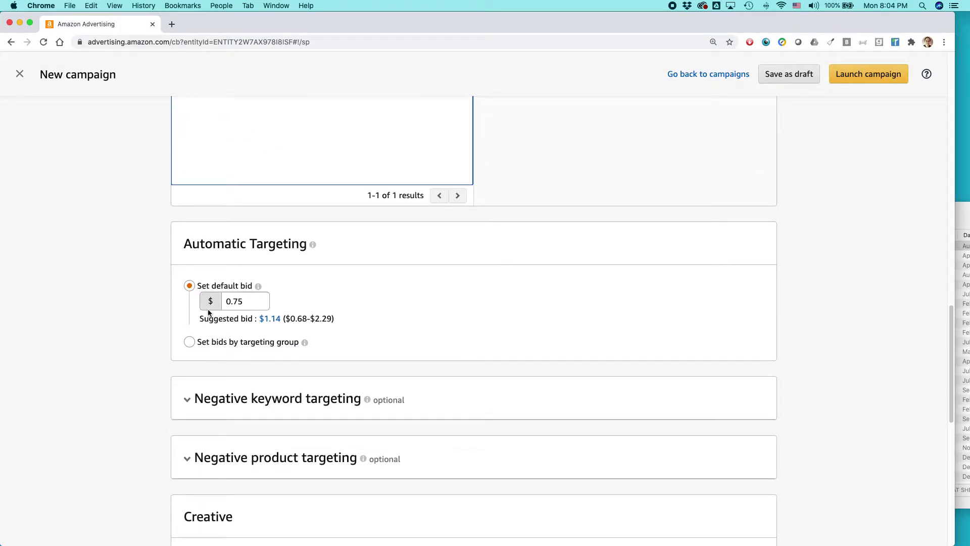
pyautogui.doubleClick(222, 301)
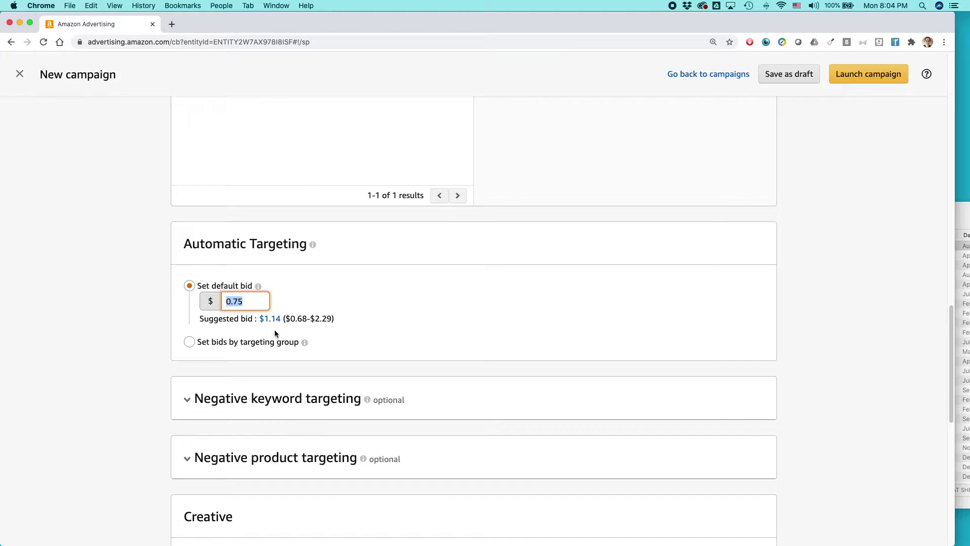
pyautogui.moveTo(240, 301); pyautogui.dragTo(223, 302)
pyautogui.moveTo(290, 317); pyautogui.dragTo(332, 318)
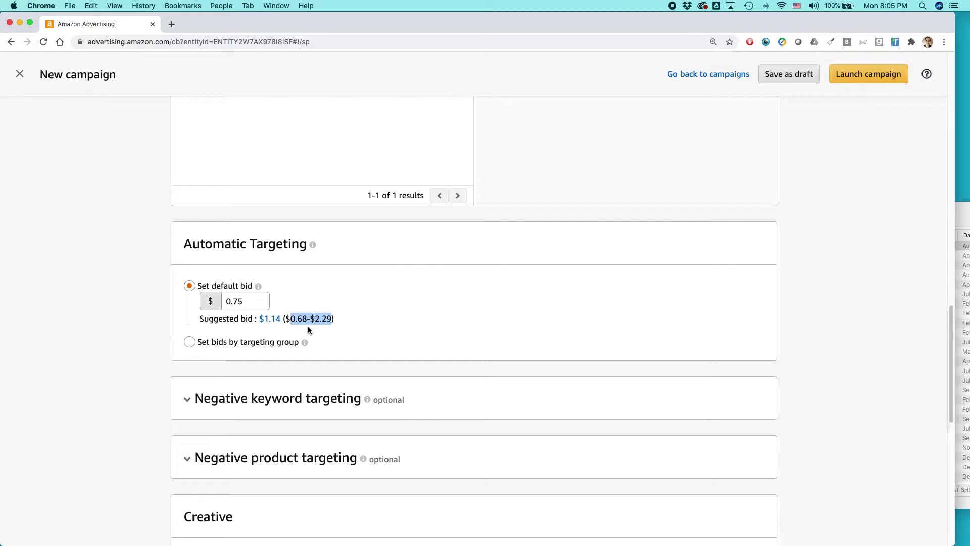
# In Firefox, expand the cheat sheet's product description and examine the topics it lists
pyautogui.press('super+Tab')
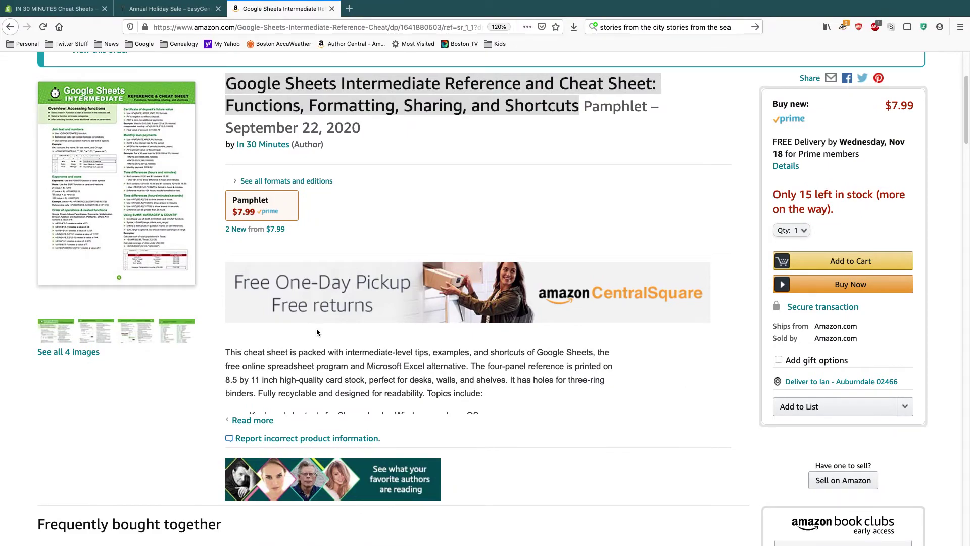
pyautogui.click(254, 420)
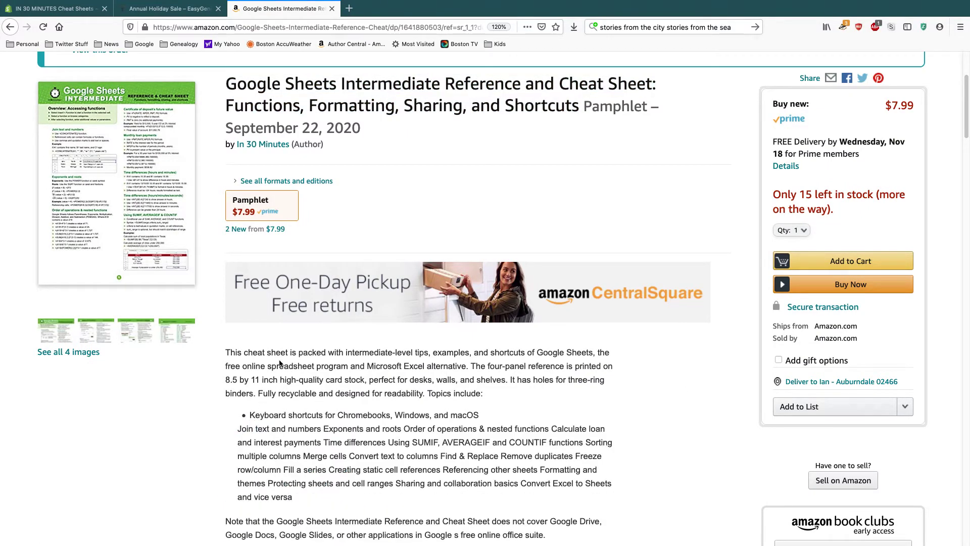
pyautogui.scroll(-4, 281, 363)
pyautogui.moveTo(259, 252); pyautogui.dragTo(408, 474)
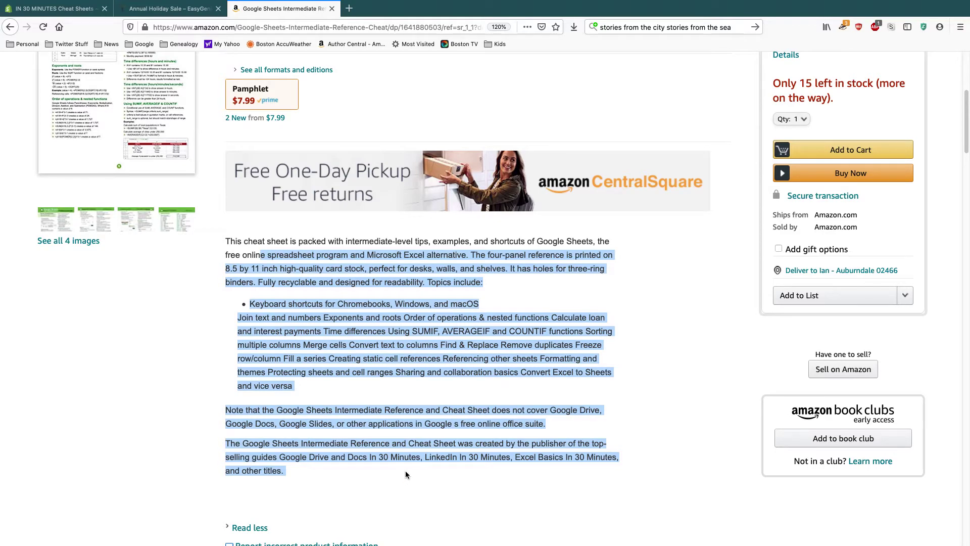
pyautogui.click(384, 420)
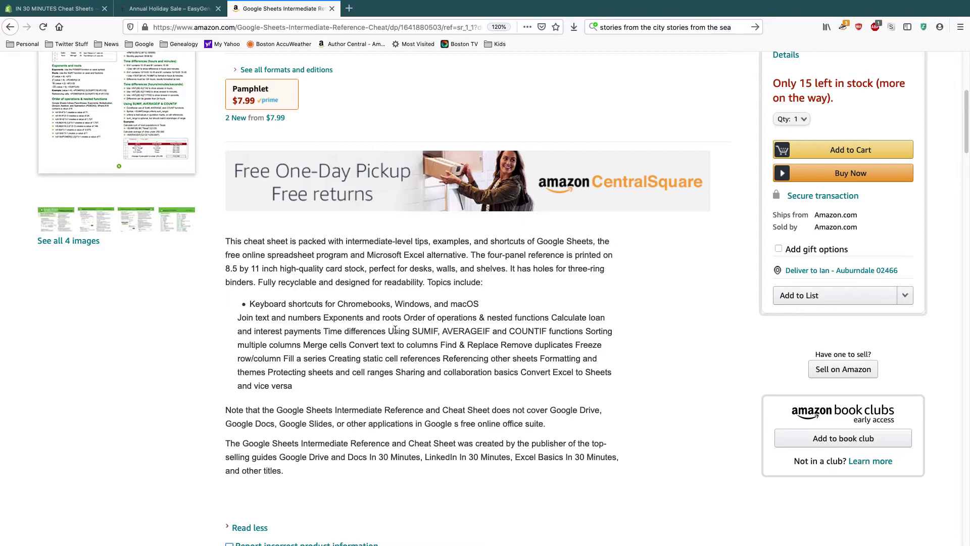
pyautogui.moveTo(404, 317); pyautogui.dragTo(477, 317)
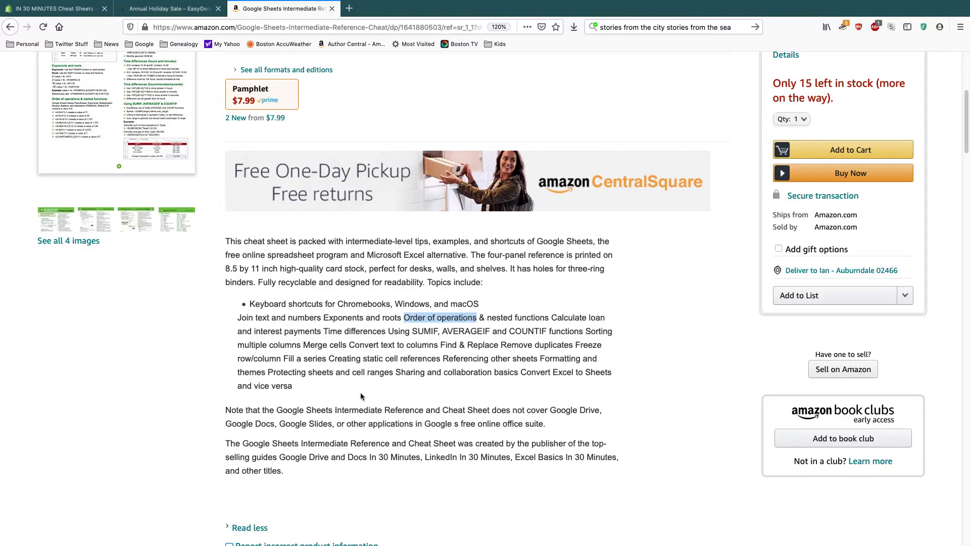
pyautogui.moveTo(362, 358); pyautogui.dragTo(441, 358)
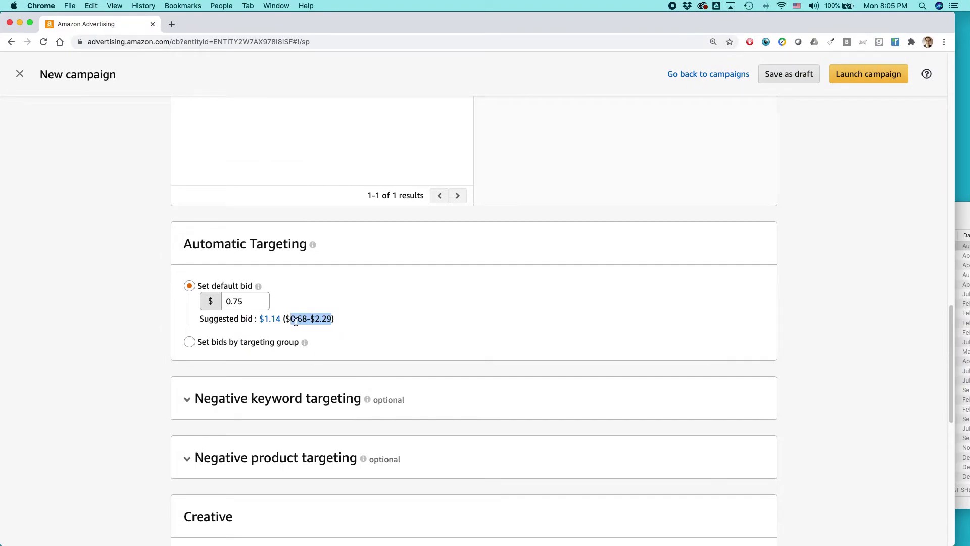
# Back in Chrome, compare the low and high ends of the suggested bid range for automatic targeting
pyautogui.click(295, 321)
pyautogui.moveTo(290, 318); pyautogui.dragTo(332, 317)
pyautogui.click(320, 318)
pyautogui.doubleClick(319, 318)
pyautogui.moveTo(291, 318); pyautogui.dragTo(307, 318)
pyautogui.click(423, 323)
pyautogui.scroll(-3, 399, 324)
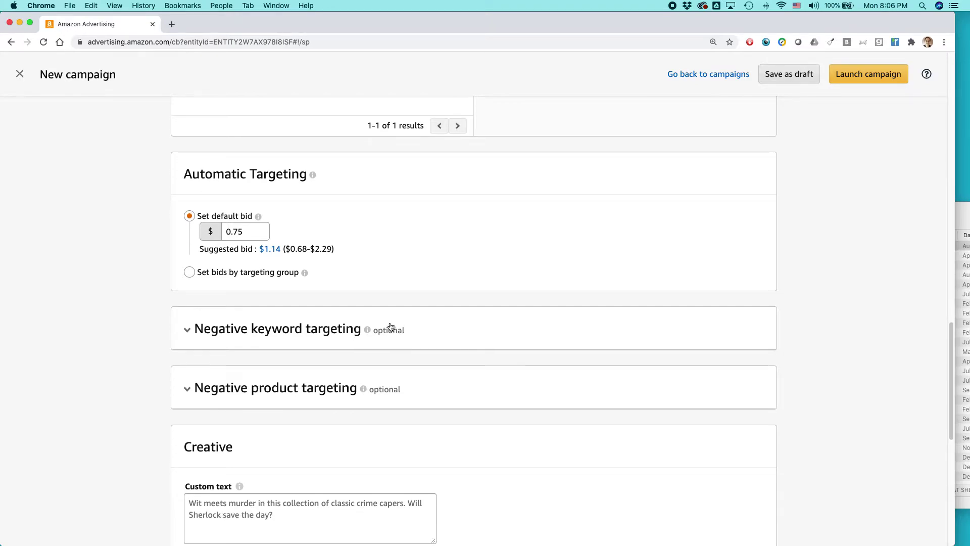
pyautogui.scroll(-1, 397, 327)
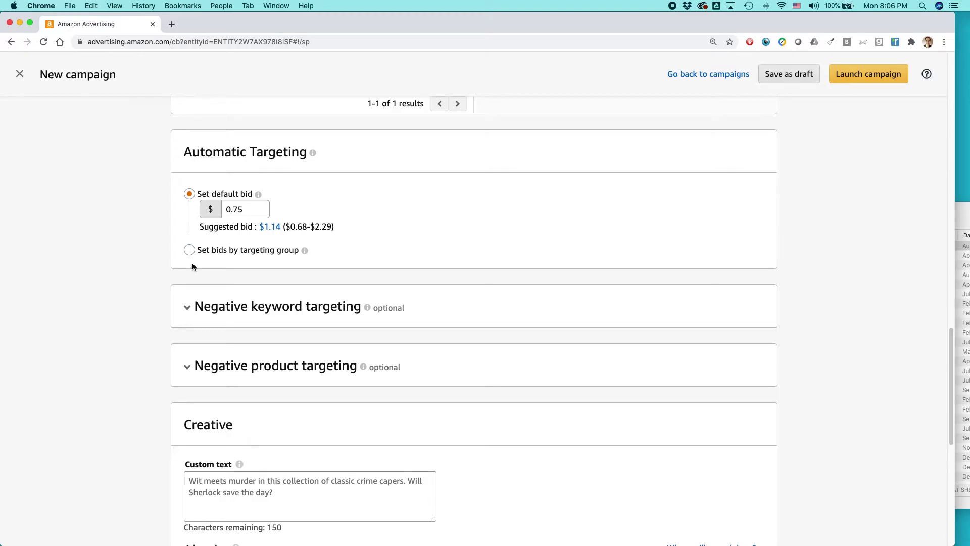
# Switch automatic targeting to bids by targeting group and read the explanations of close match, loose match, substitutes and complements
pyautogui.click(189, 250)
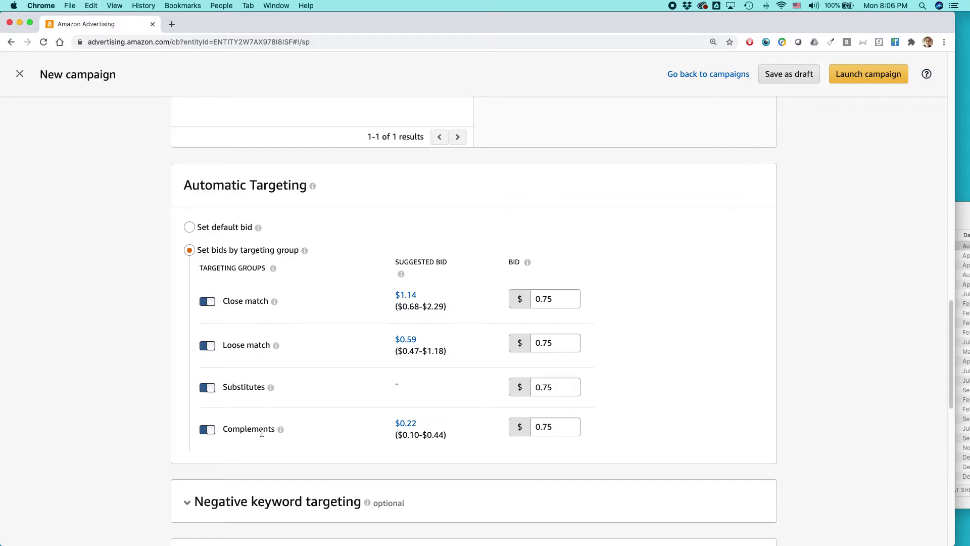
pyautogui.moveTo(274, 303)
pyautogui.moveTo(276, 347)
pyautogui.moveTo(272, 389)
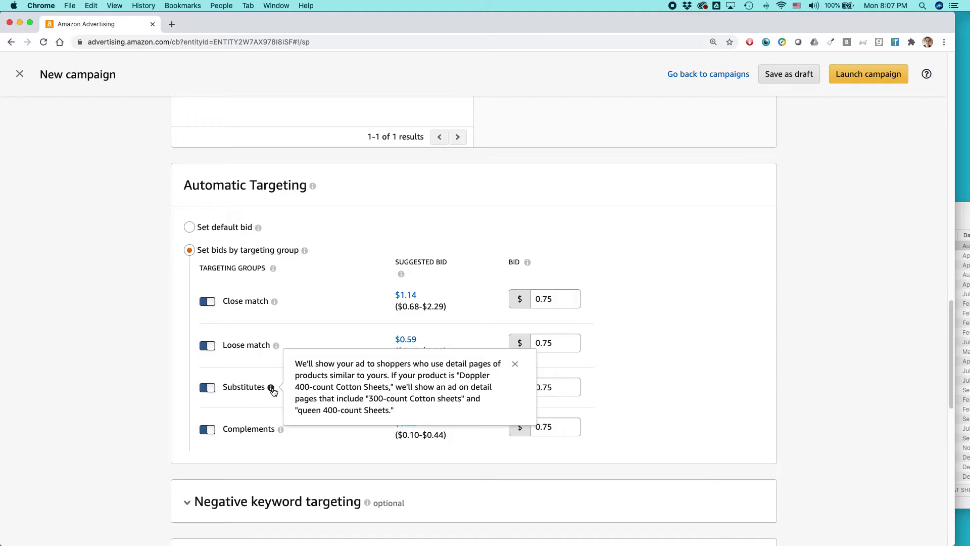
pyautogui.moveTo(280, 431)
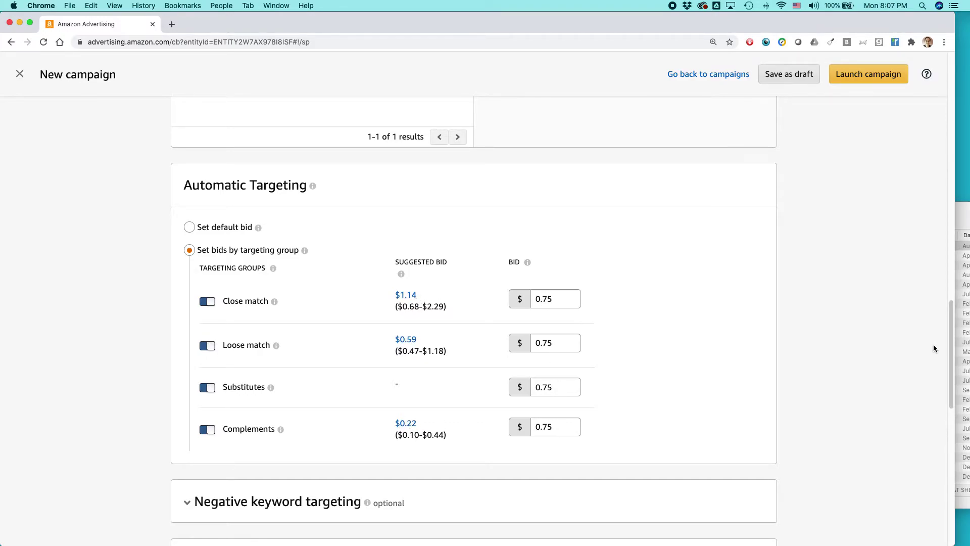
# Check the bid amounts listed at the end of the campaign name in the campaign settings
pyautogui.moveTo(947, 348); pyautogui.dragTo(946, 96)
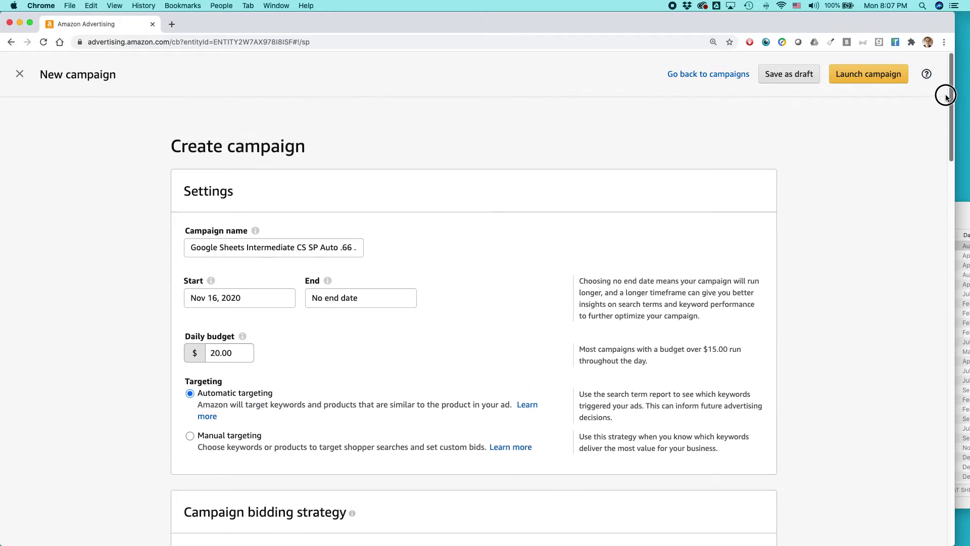
pyautogui.click(313, 250)
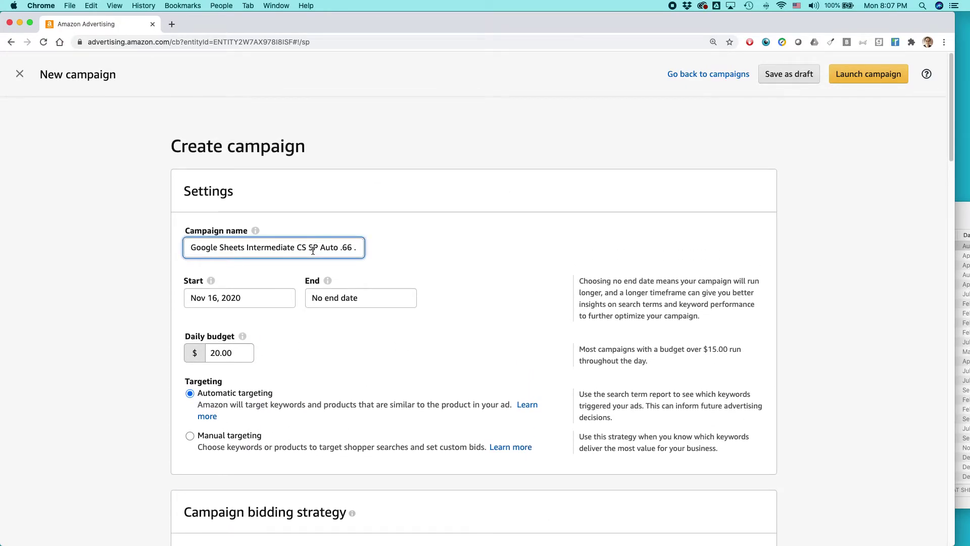
pyautogui.press('Right')
pyautogui.press('Right')
pyautogui.press('Right')
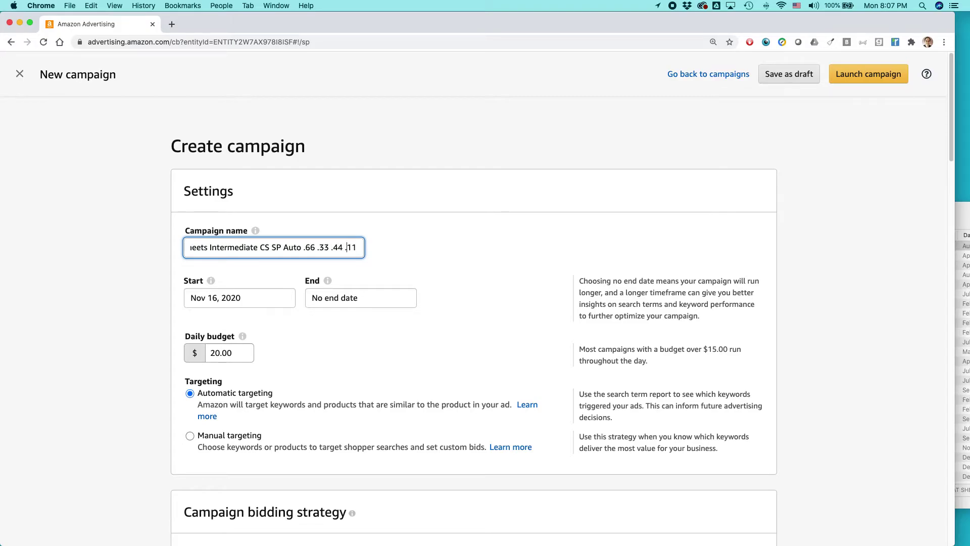
pyautogui.moveTo(304, 247); pyautogui.dragTo(371, 249)
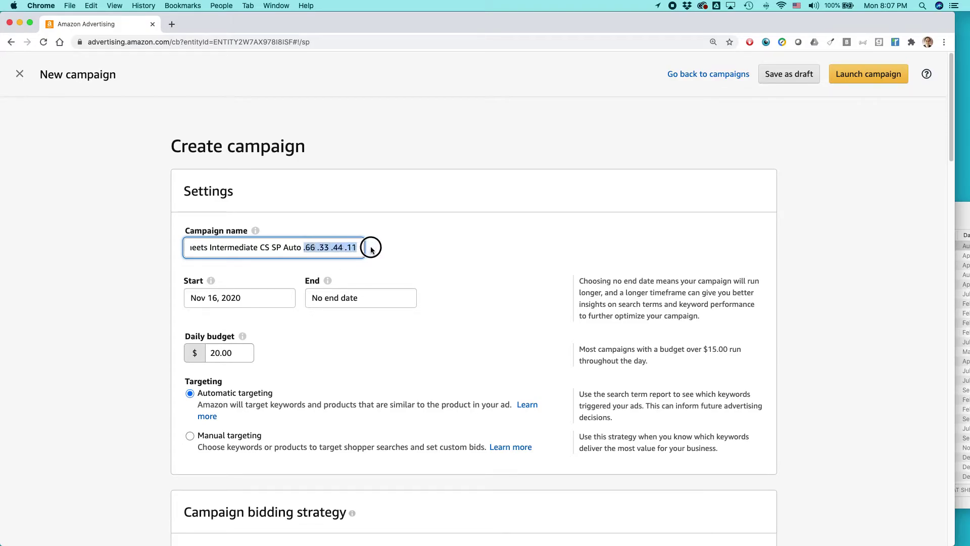
# Set the close match bid to $0.66 and the loose match bid to $0.33 in automatic targeting
pyautogui.moveTo(951, 154); pyautogui.dragTo(876, 391)
pyautogui.doubleClick(540, 298)
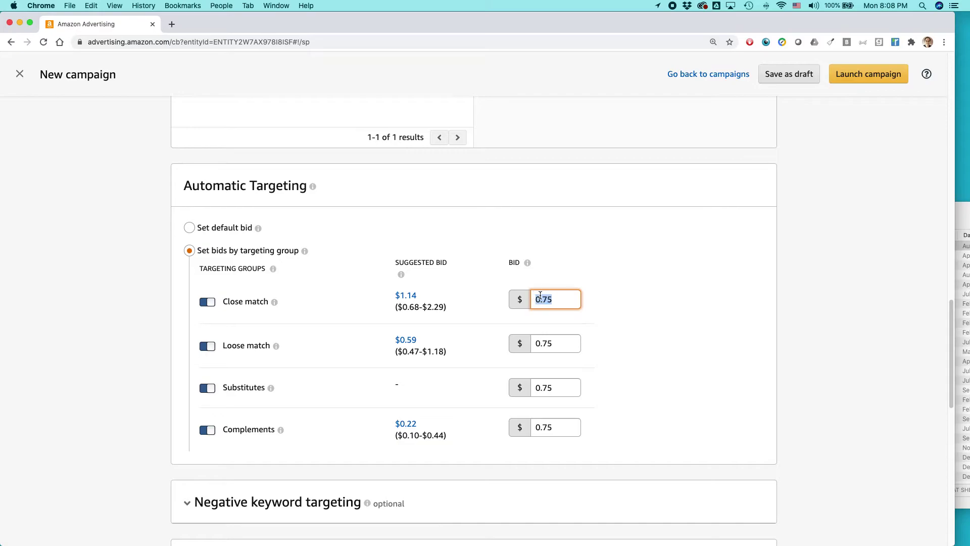
pyautogui.write('0.66')
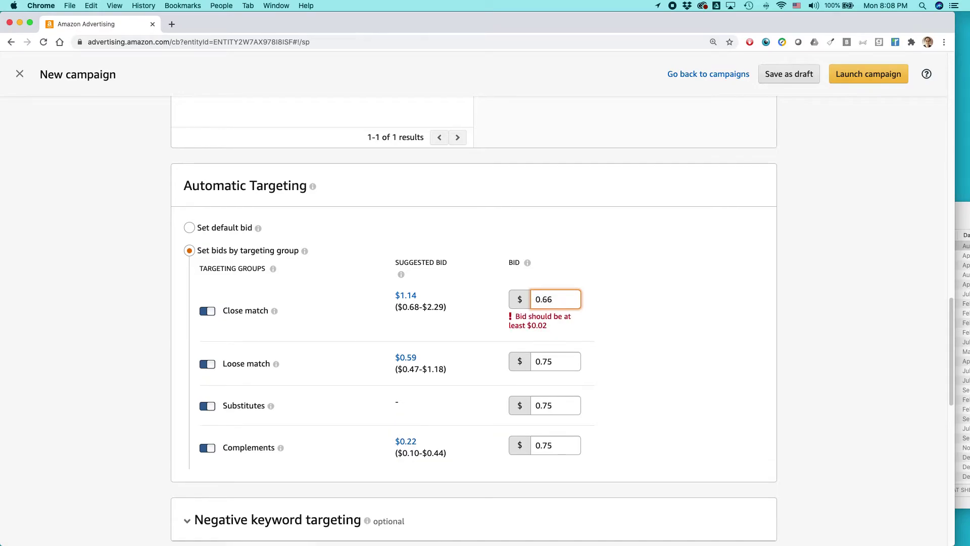
pyautogui.doubleClick(551, 344)
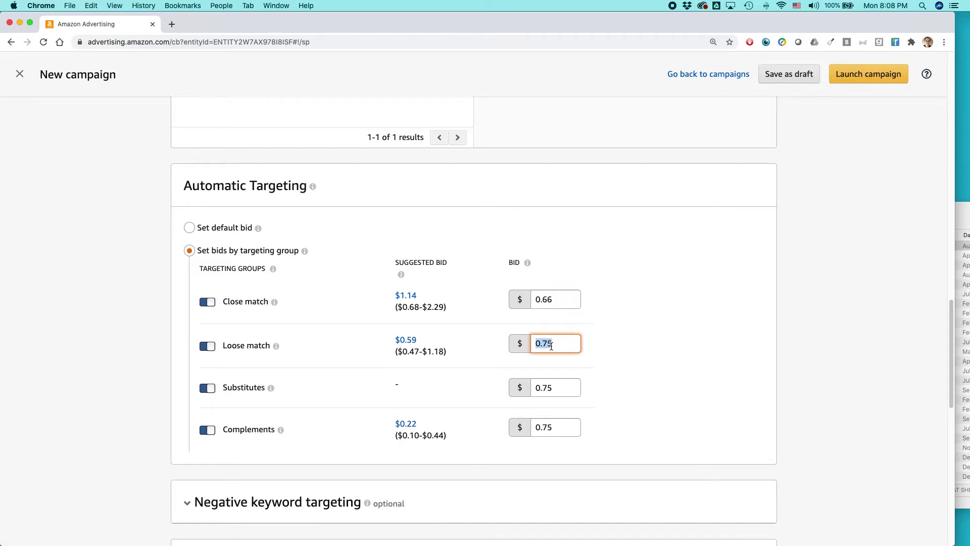
pyautogui.write('.33')
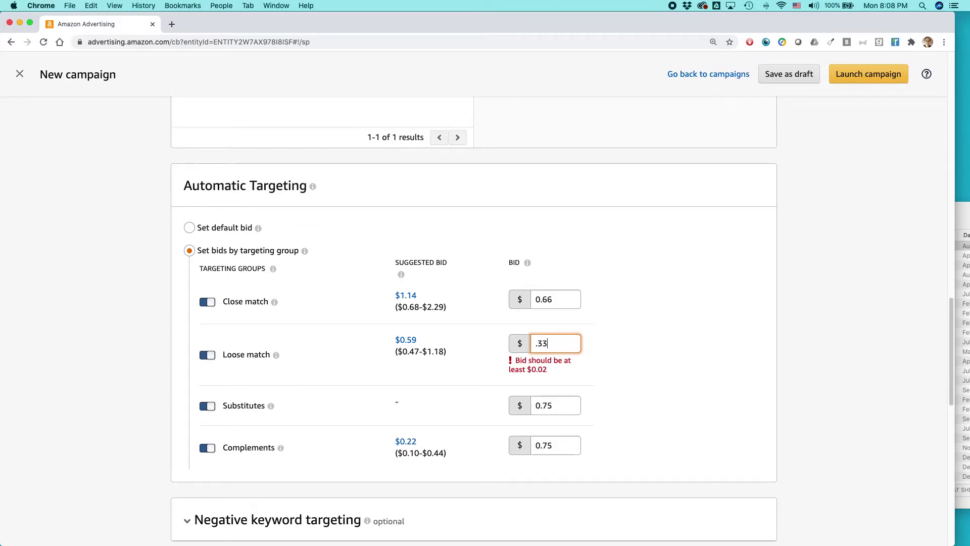
pyautogui.click(742, 344)
# Check the bid amounts at the end of the campaign name against the targeting group bids
pyautogui.moveTo(948, 325); pyautogui.dragTo(935, 89)
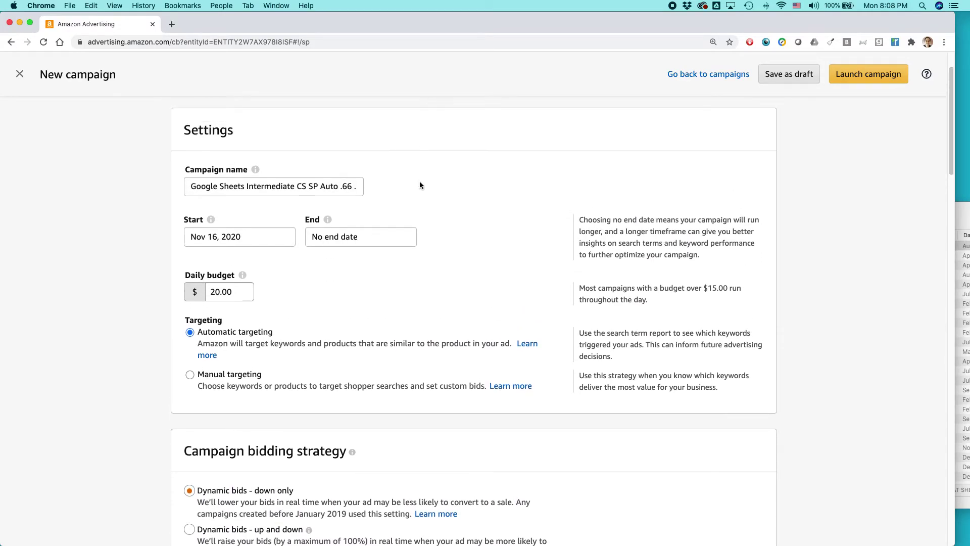
pyautogui.click(343, 186)
pyautogui.write('.33 .44 .11')
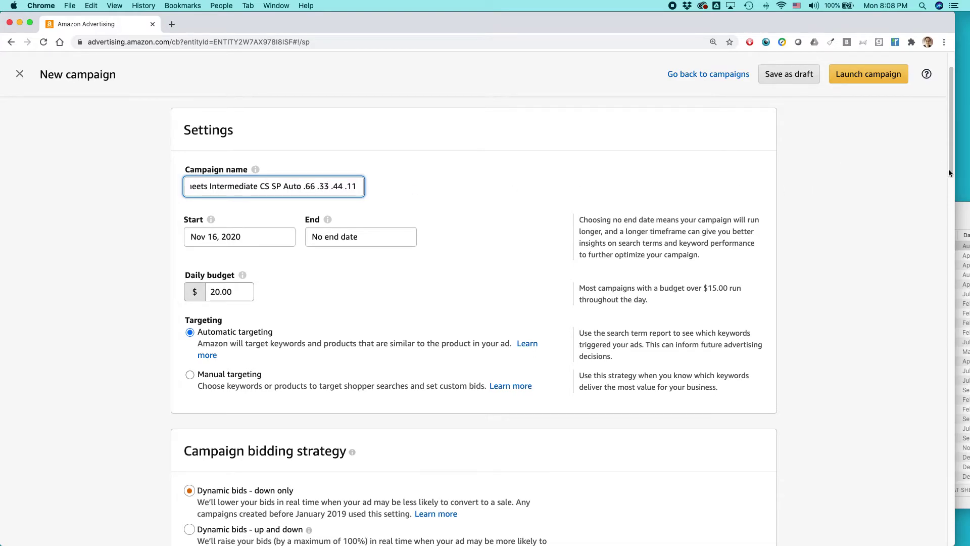
pyautogui.scroll(-20, 952, 170)
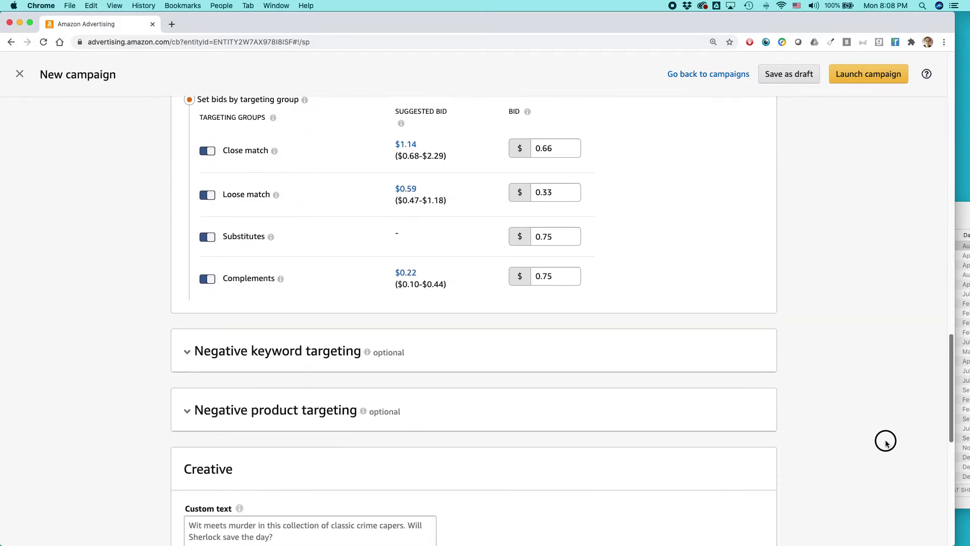
pyautogui.scroll(3, 591, 337)
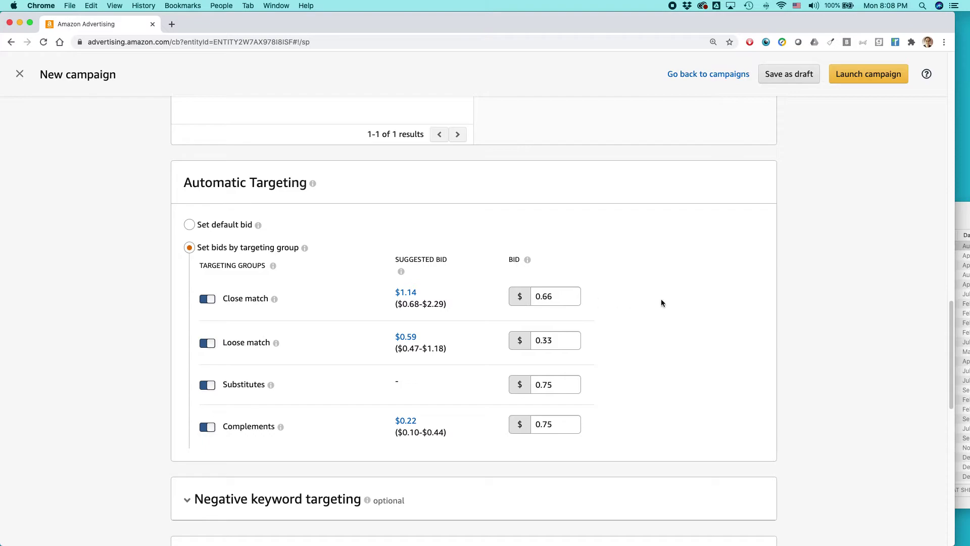
pyautogui.scroll(5, 619, 292)
pyautogui.scroll(-5, 655, 298)
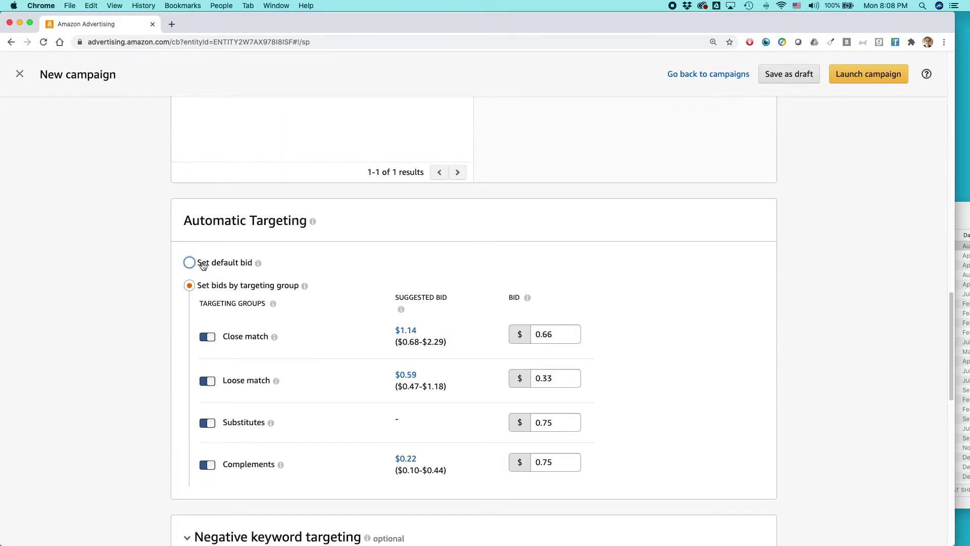
# Compare the low end of the default bid's suggested range with the close match bid, returning to bids by targeting group
pyautogui.click(193, 266)
pyautogui.moveTo(285, 296); pyautogui.dragTo(307, 296)
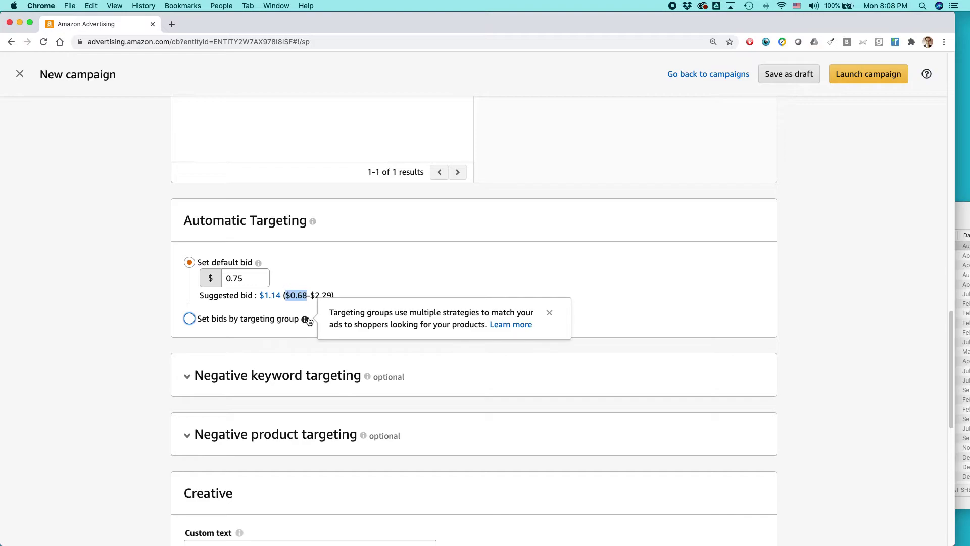
pyautogui.click(191, 323)
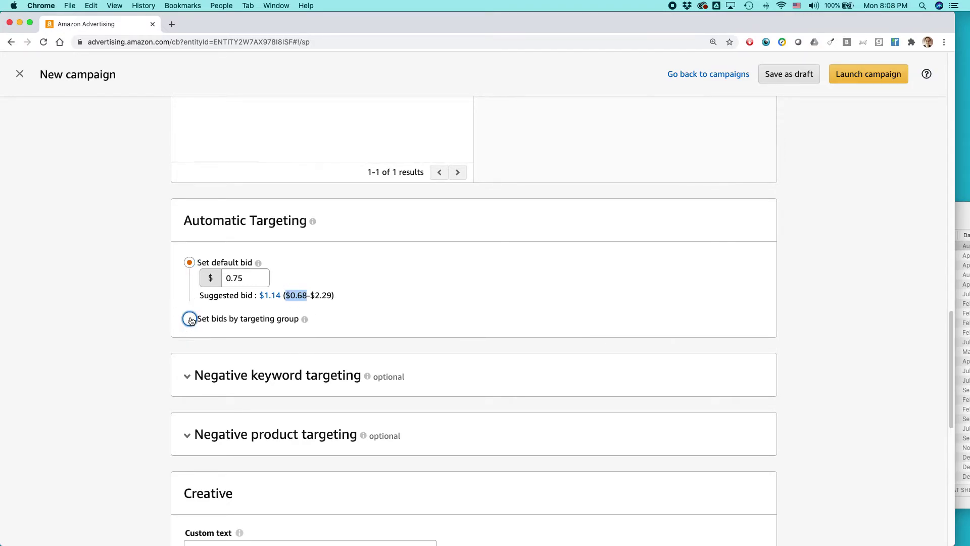
pyautogui.moveTo(552, 368); pyautogui.dragTo(533, 368)
pyautogui.scroll(-1, 622, 351)
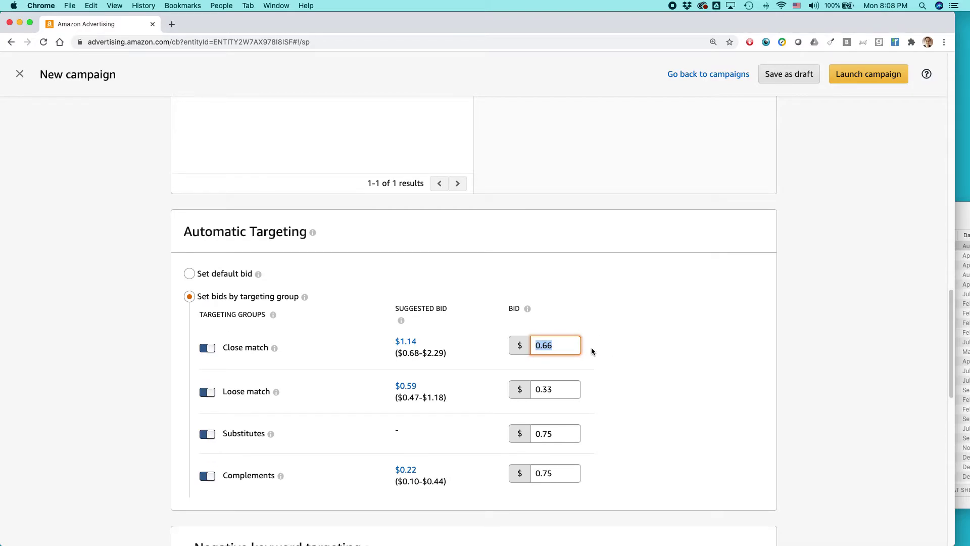
pyautogui.click(553, 345)
pyautogui.moveTo(554, 347); pyautogui.dragTo(545, 344)
pyautogui.scroll(-2, 597, 350)
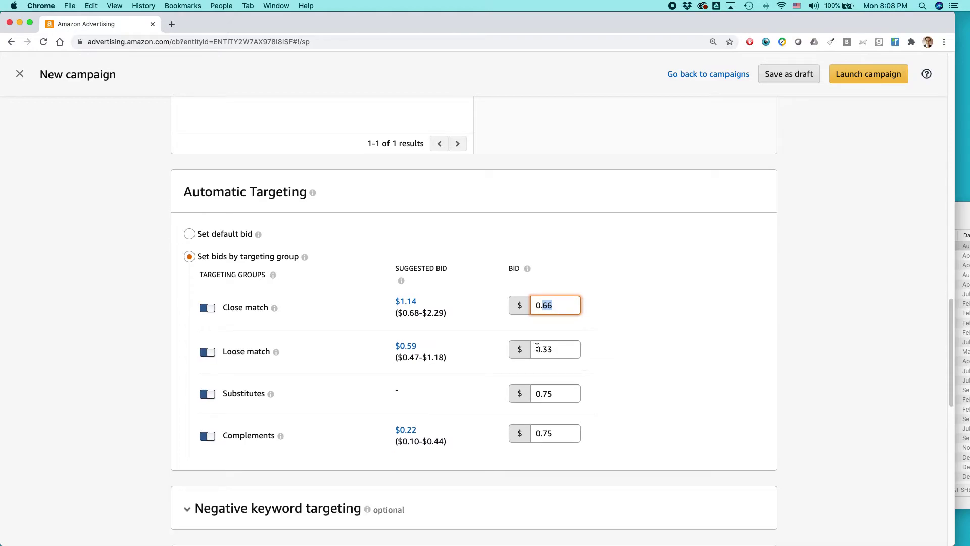
# Set the substitutes bid to $0.22 and the complements bid to $0.11
pyautogui.doubleClick(544, 393)
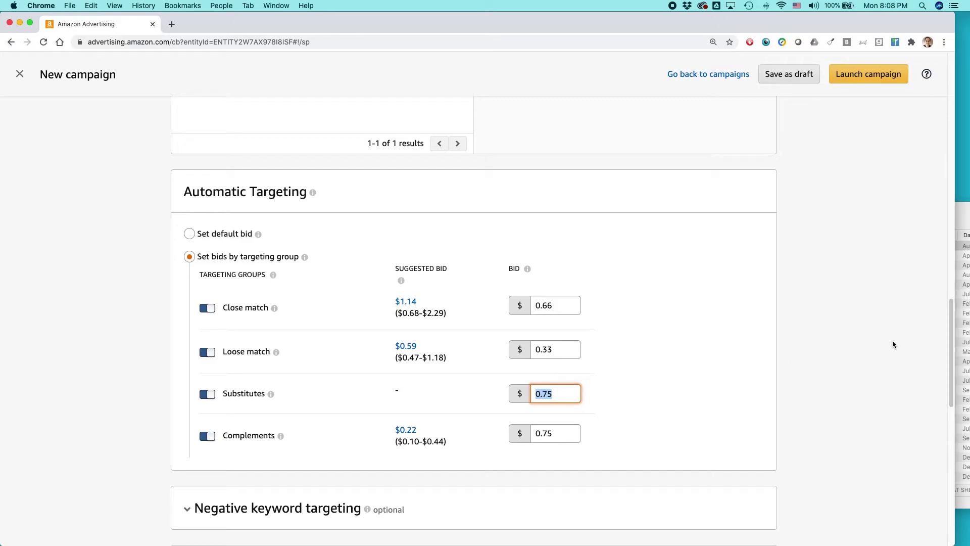
pyautogui.moveTo(946, 341)
pyautogui.mouseDown()
pyautogui.moveTo(947, 304)
pyautogui.moveTo(946, 338)
pyautogui.mouseUp()
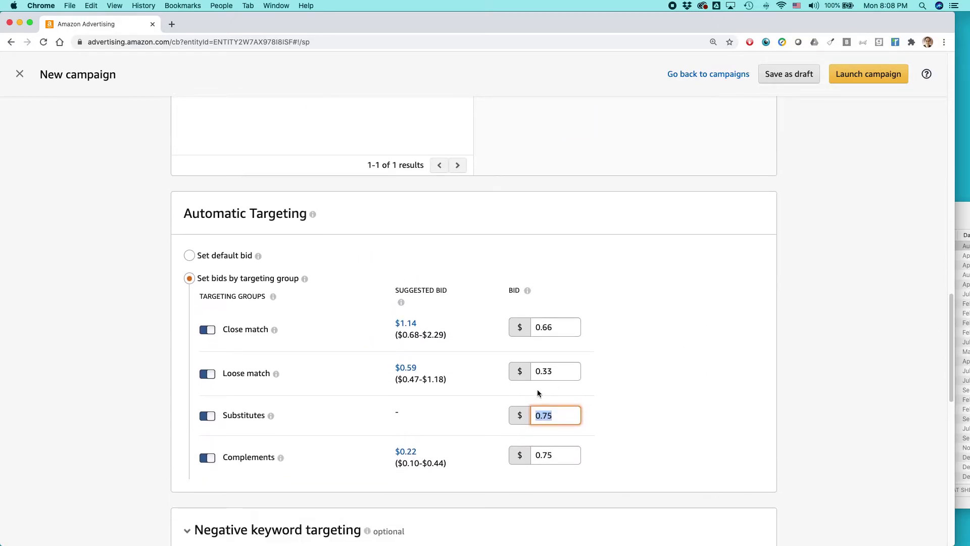
pyautogui.write('0.22')
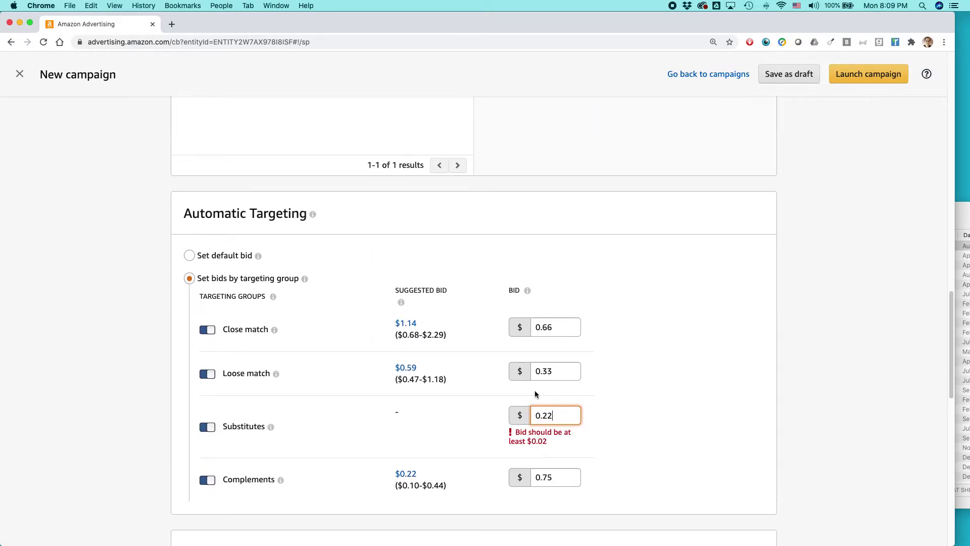
pyautogui.doubleClick(539, 455)
pyautogui.write('0.11')
pyautogui.click(674, 409)
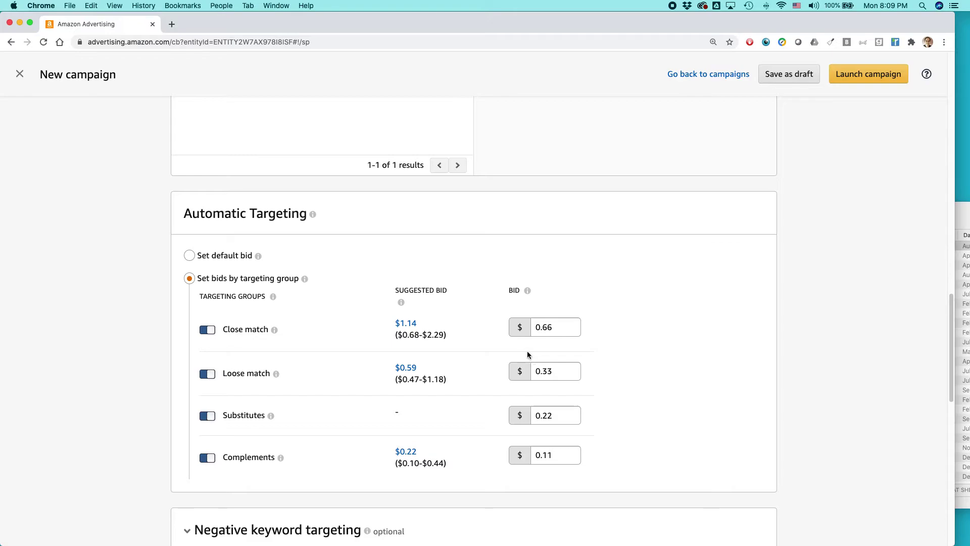
# Expand the optional negative keyword targeting section and place the cursor in the empty negative exact keyword list
pyautogui.scroll(-2, 484, 355)
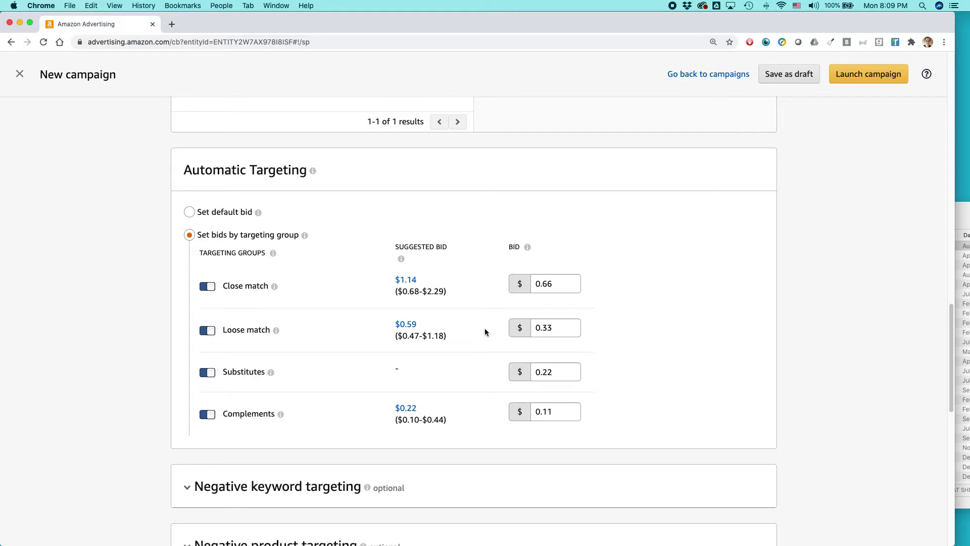
pyautogui.scroll(-1, 485, 331)
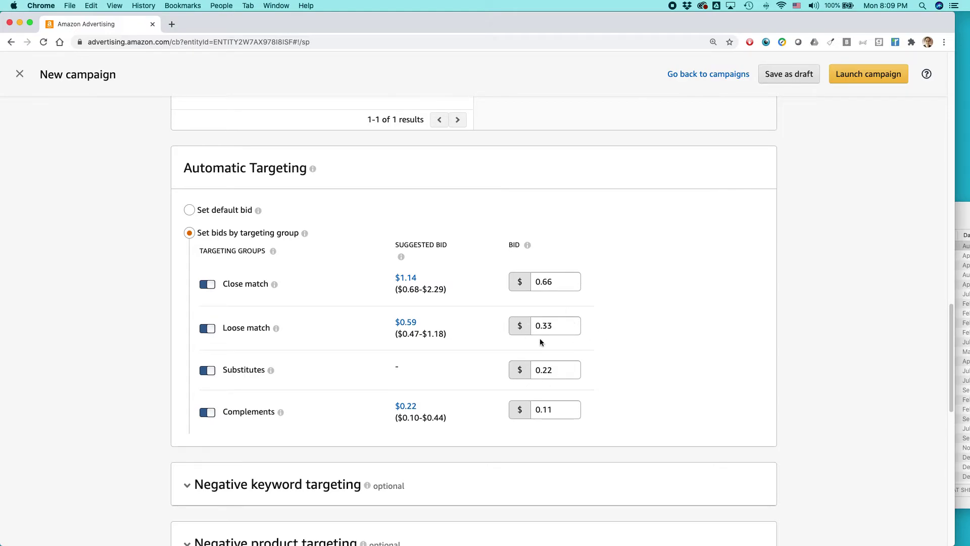
pyautogui.scroll(-3, 525, 342)
pyautogui.scroll(-2, 557, 329)
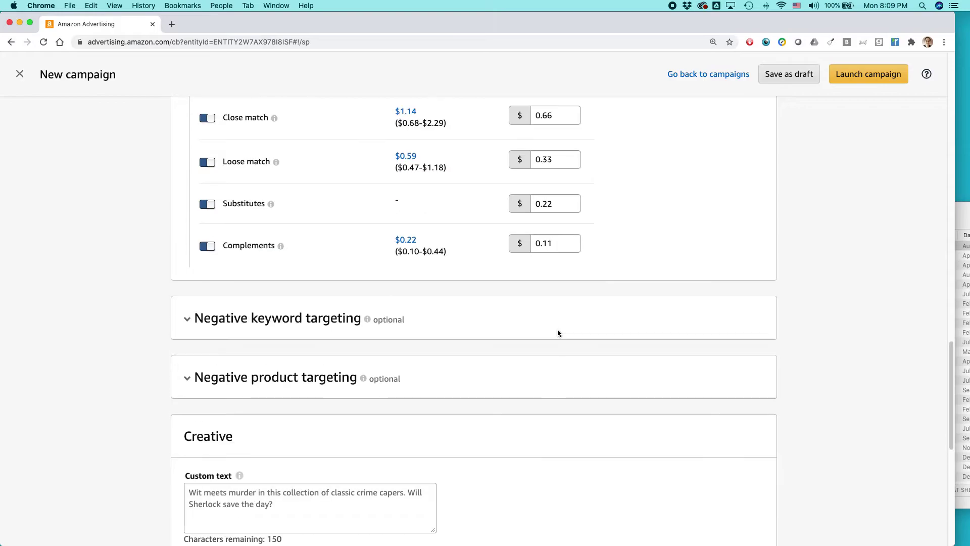
pyautogui.scroll(1, 557, 329)
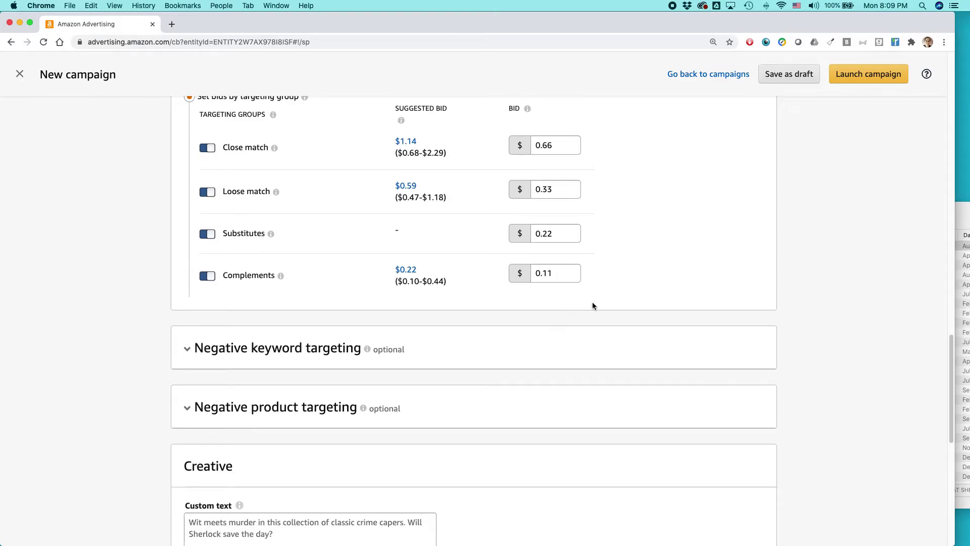
pyautogui.click(273, 349)
pyautogui.scroll(-2, 414, 332)
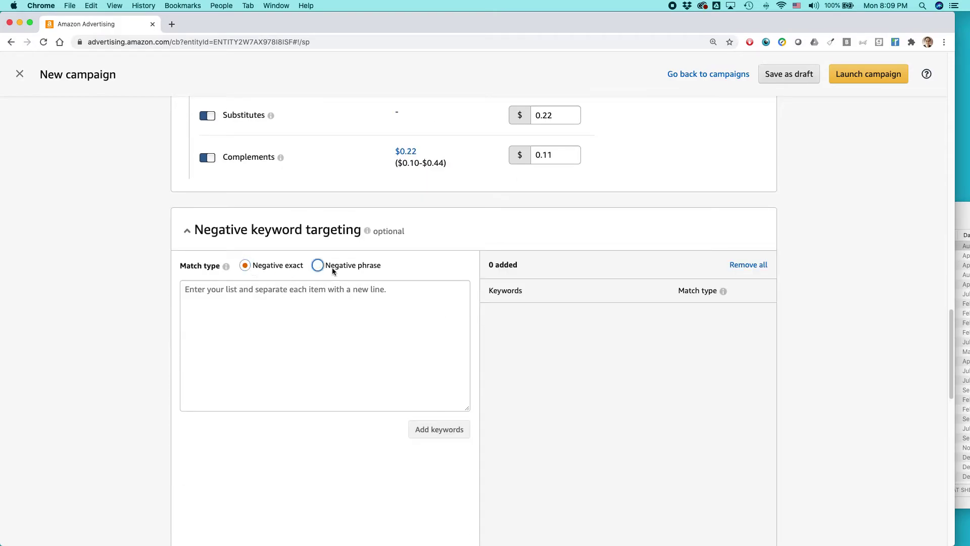
pyautogui.click(253, 296)
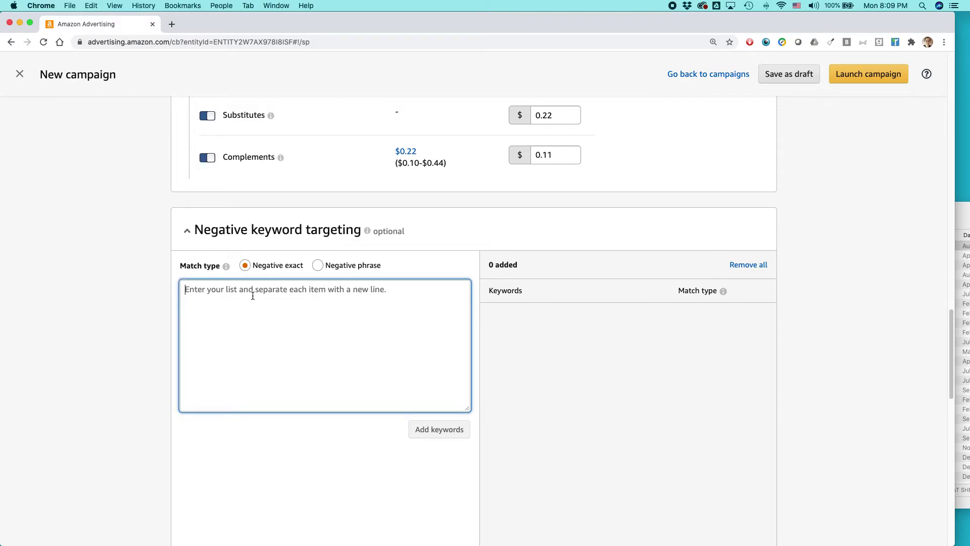
pyautogui.write('chromebook')
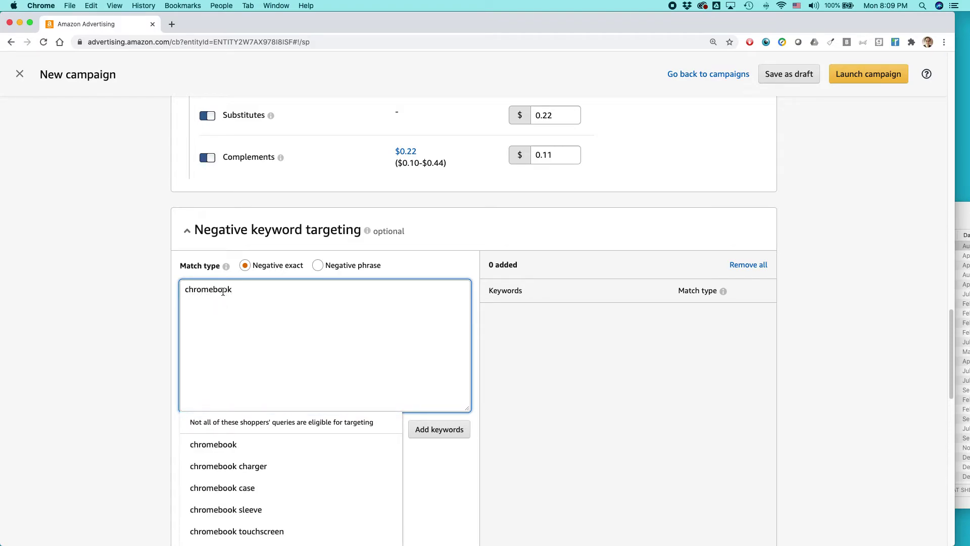
pyautogui.press('BackSpace')
pyautogui.press('BackSpace')
pyautogui.press('BackSpace')
pyautogui.press('BackSpace')
pyautogui.press('BackSpace')
pyautogui.press('BackSpace')
pyautogui.press('BackSpace')
pyautogui.press('BackSpace')
pyautogui.press('BackSpace')
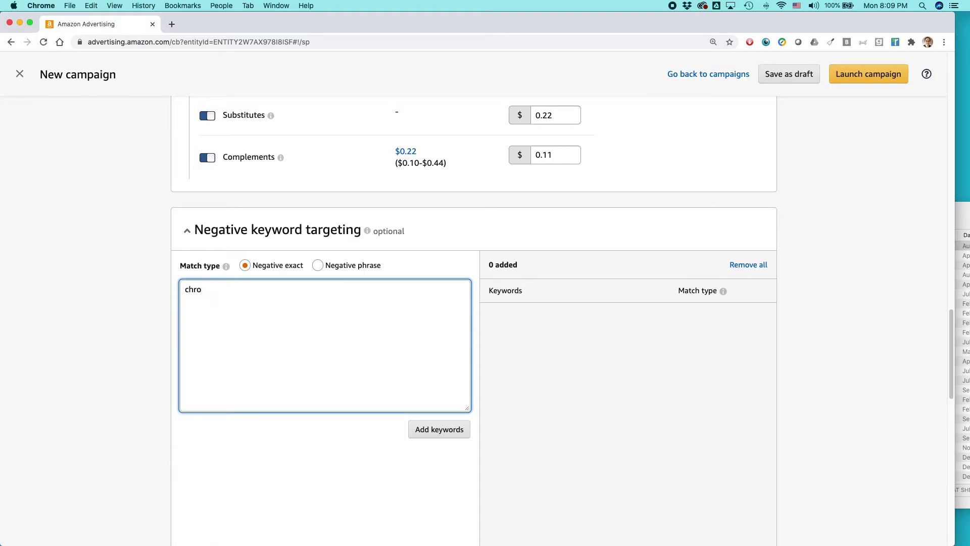
pyautogui.press('BackSpace')
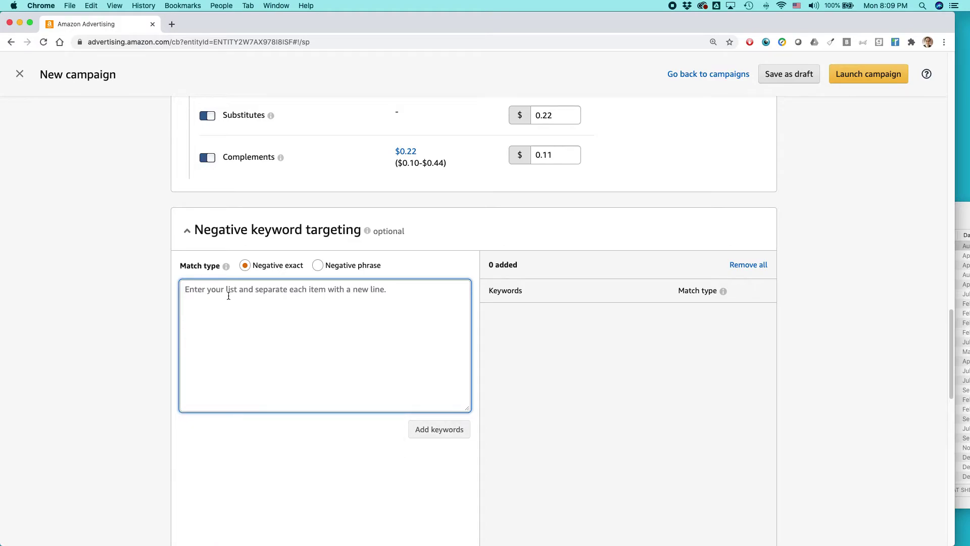
# In Excel, copy cells A1 to A14 from the Negative sheet of the Google CHEAT SHEET keywords 2019 workbook
pyautogui.press('super+Tab')
pyautogui.press('super+Tab')
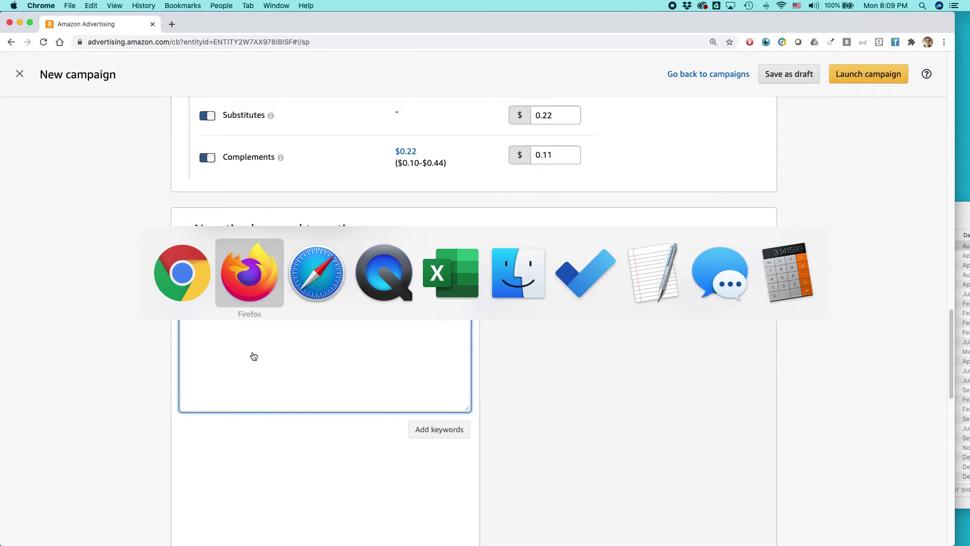
pyautogui.press('super+Tab')
pyautogui.press('super+Tab')
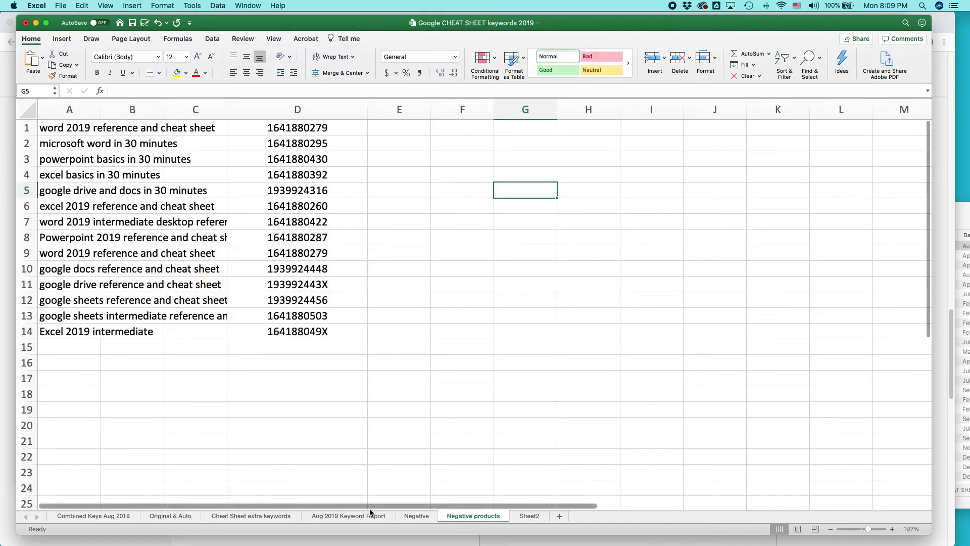
pyautogui.click(421, 518)
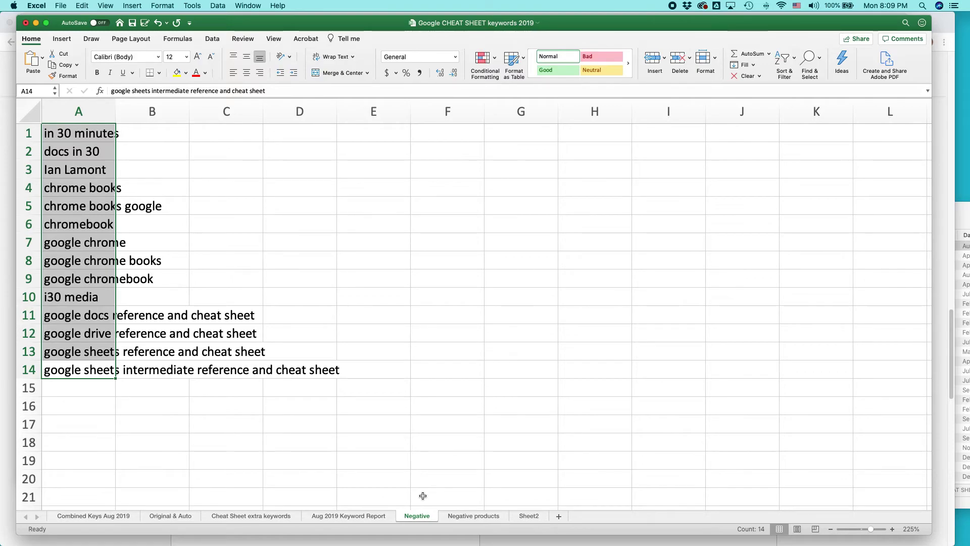
pyautogui.press('super+c')
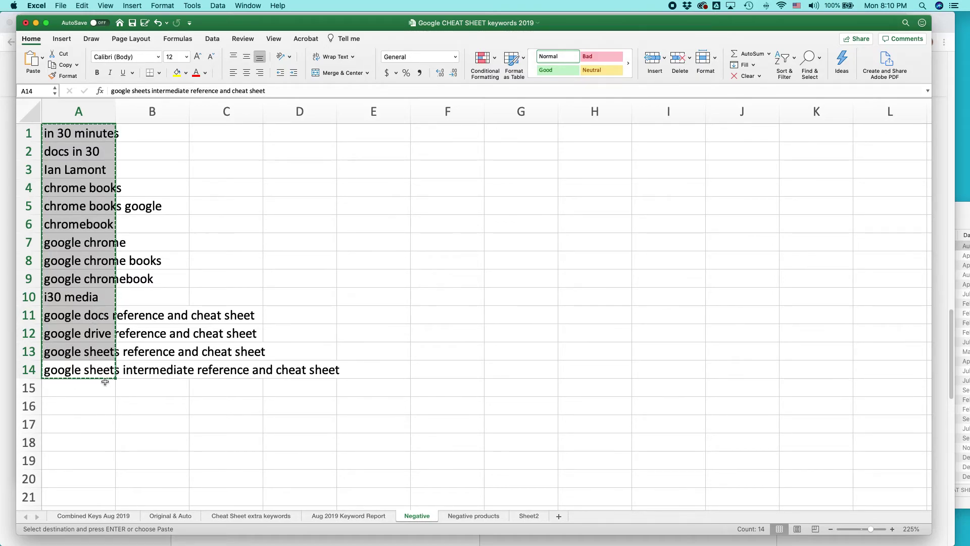
# Back in Chrome, paste the copied list into negative keyword targeting and add its entries as negative exact keywords
pyautogui.press('super+Tab')
pyautogui.press('super+v')
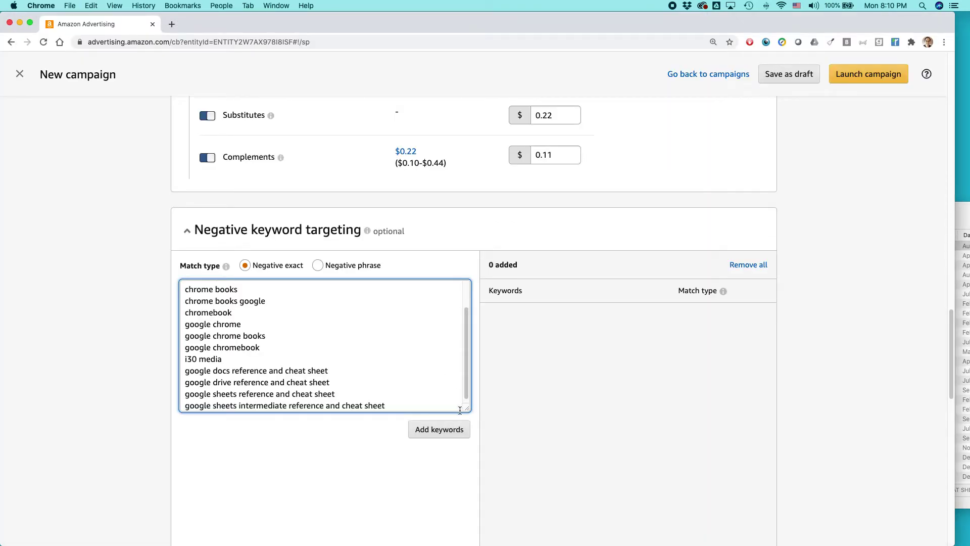
pyautogui.click(435, 430)
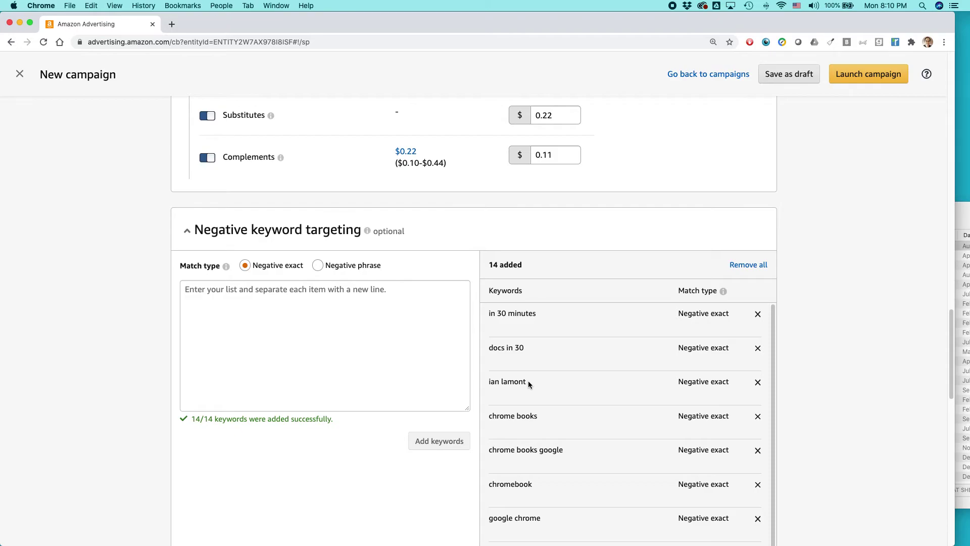
# Review the added negative keywords down to the Google Docs and Google Drive cheat sheet titles
pyautogui.scroll(-1, 529, 380)
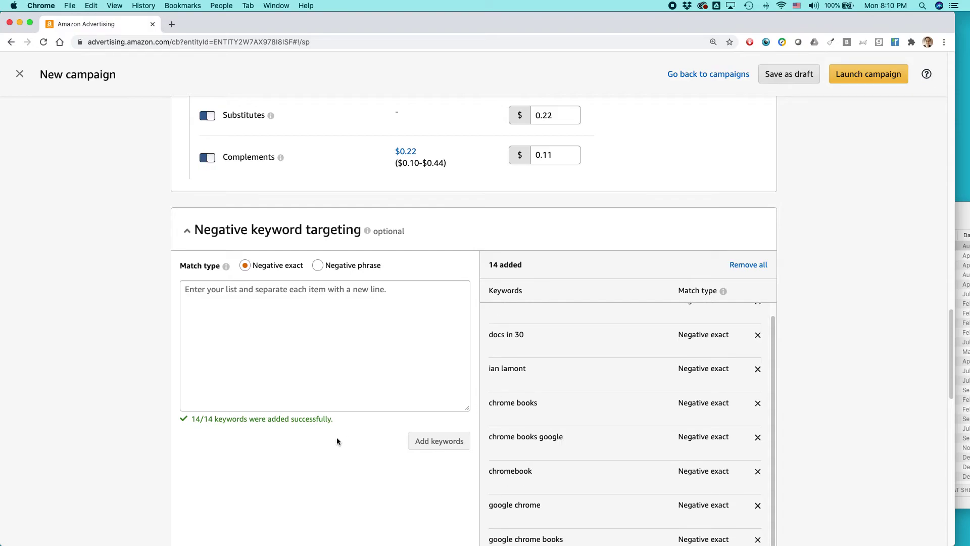
pyautogui.scroll(-5, 336, 342)
pyautogui.scroll(-3, 334, 341)
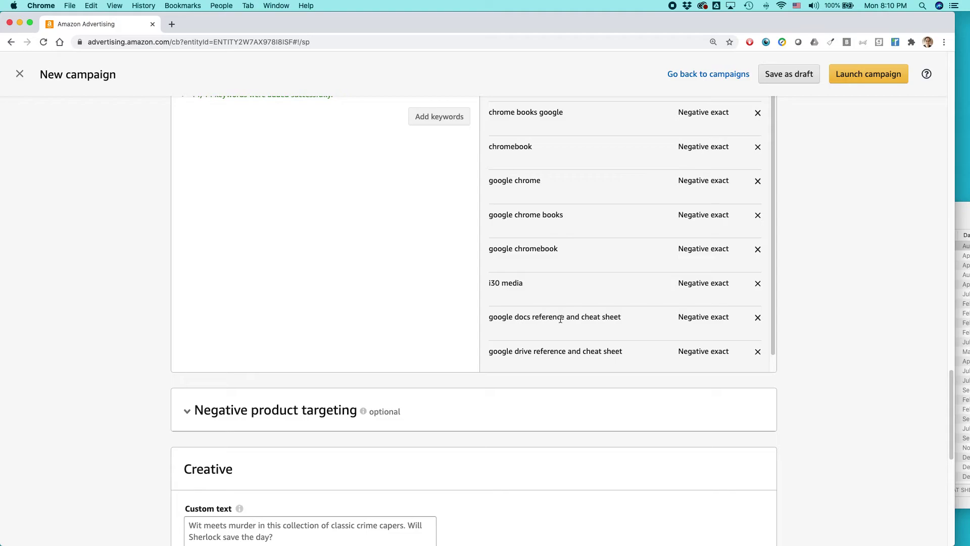
pyautogui.moveTo(633, 318); pyautogui.dragTo(516, 316)
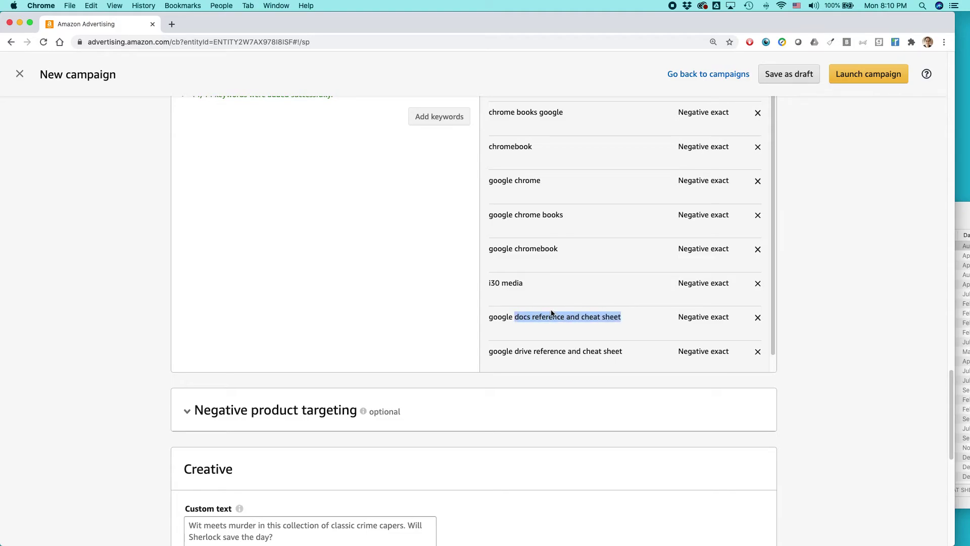
# Review the negative exact keyword list, especially the "google sheets reference and cheat sheet" entry
pyautogui.scroll(3, 545, 292)
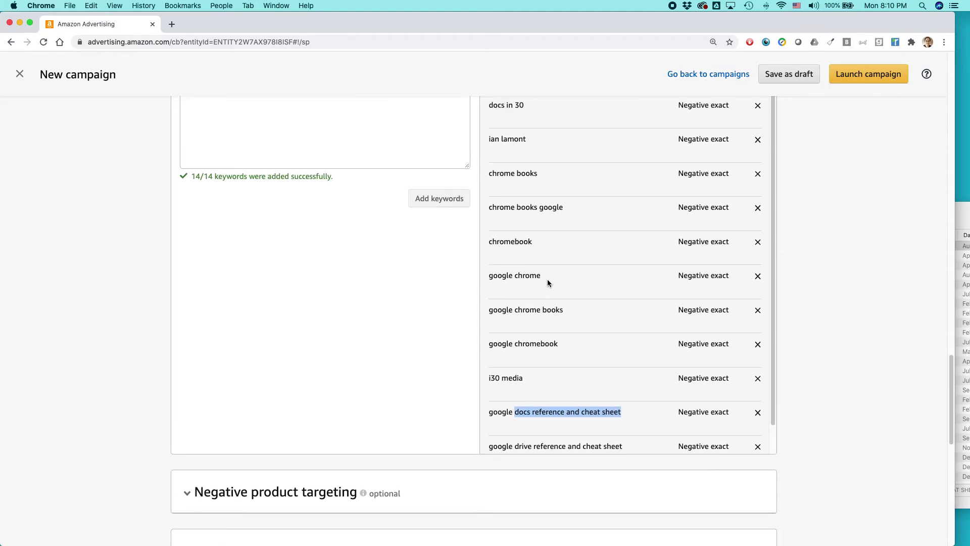
pyautogui.scroll(3, 548, 283)
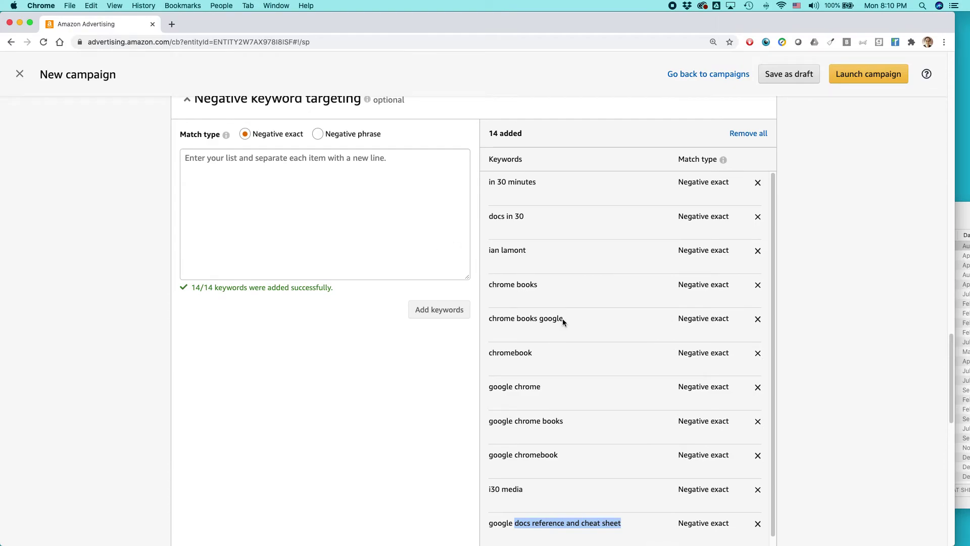
pyautogui.scroll(-1, 558, 322)
pyautogui.scroll(-1, 559, 385)
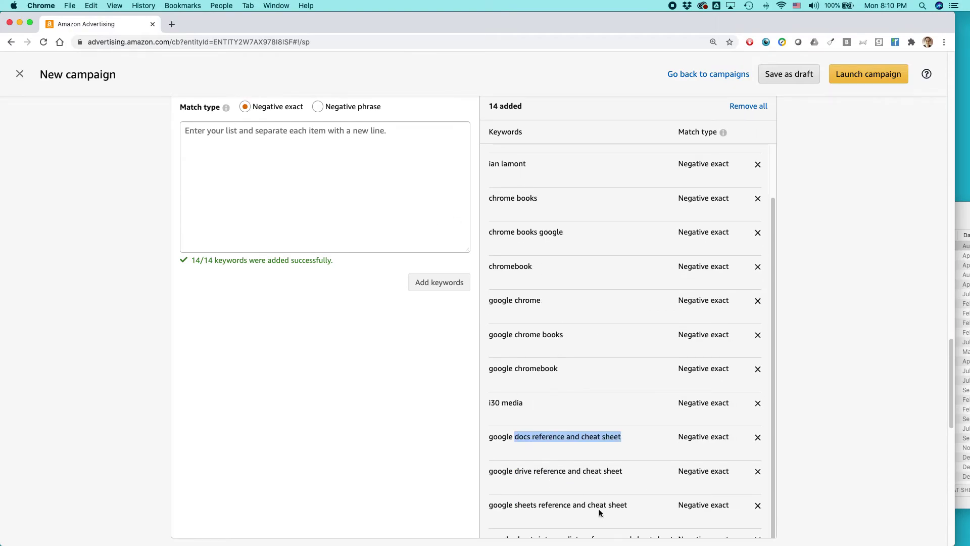
pyautogui.moveTo(635, 505); pyautogui.dragTo(488, 505)
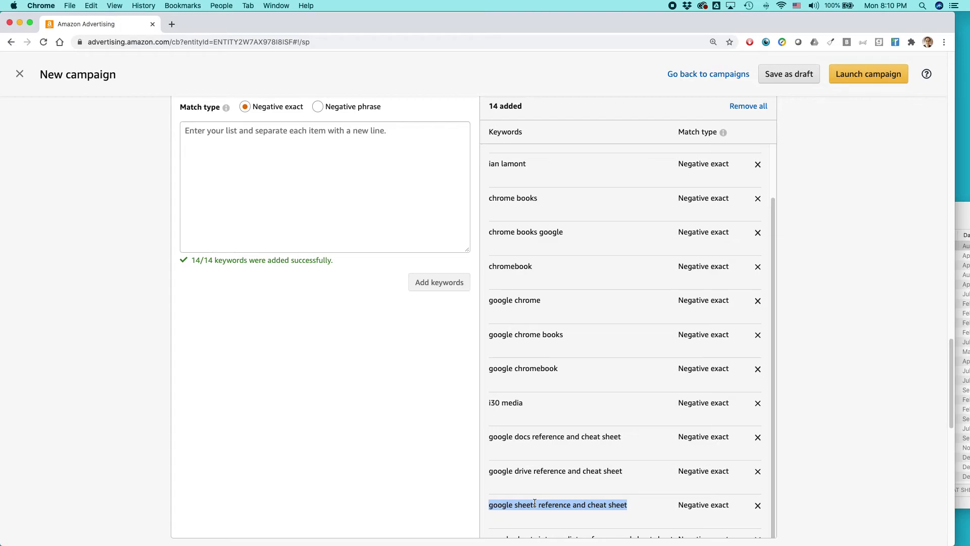
pyautogui.click(418, 390)
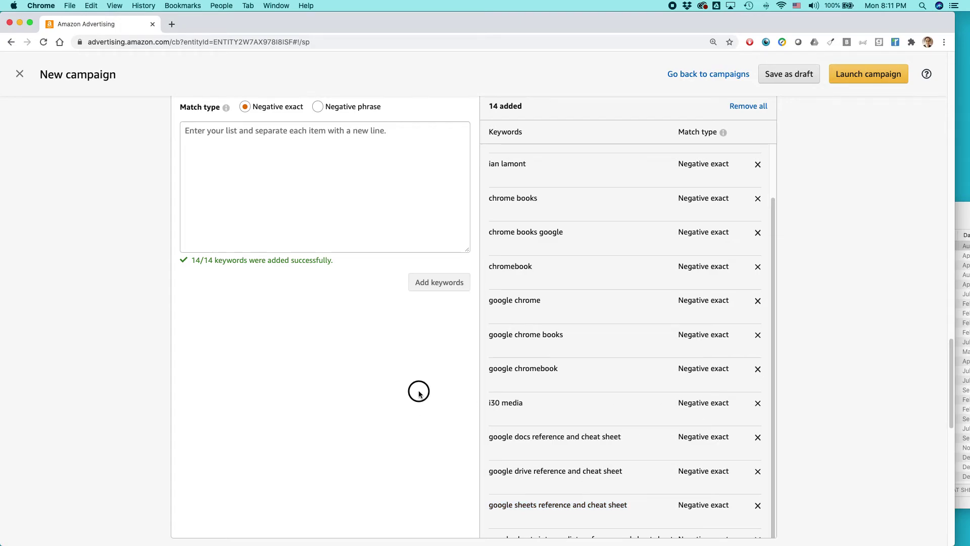
pyautogui.scroll(-2, 419, 394)
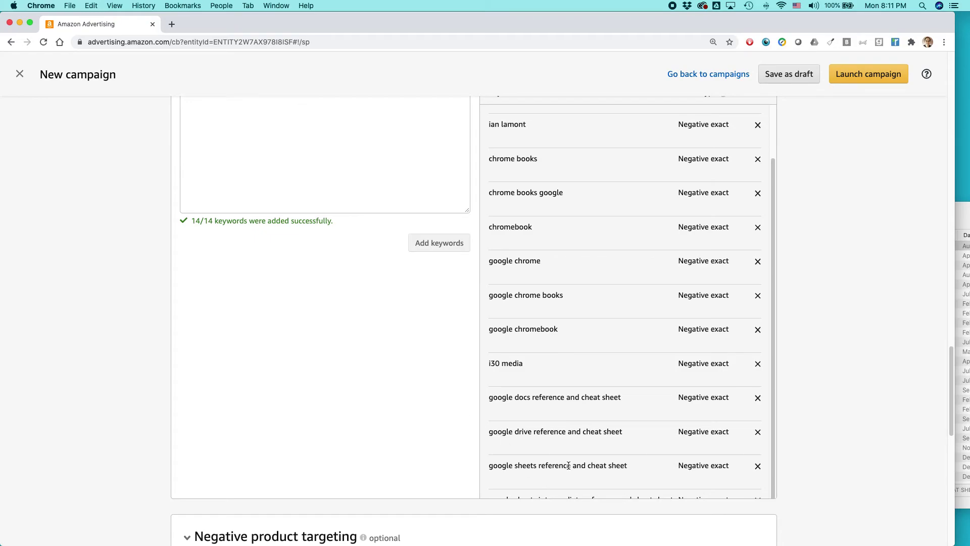
pyautogui.moveTo(576, 464); pyautogui.dragTo(491, 464)
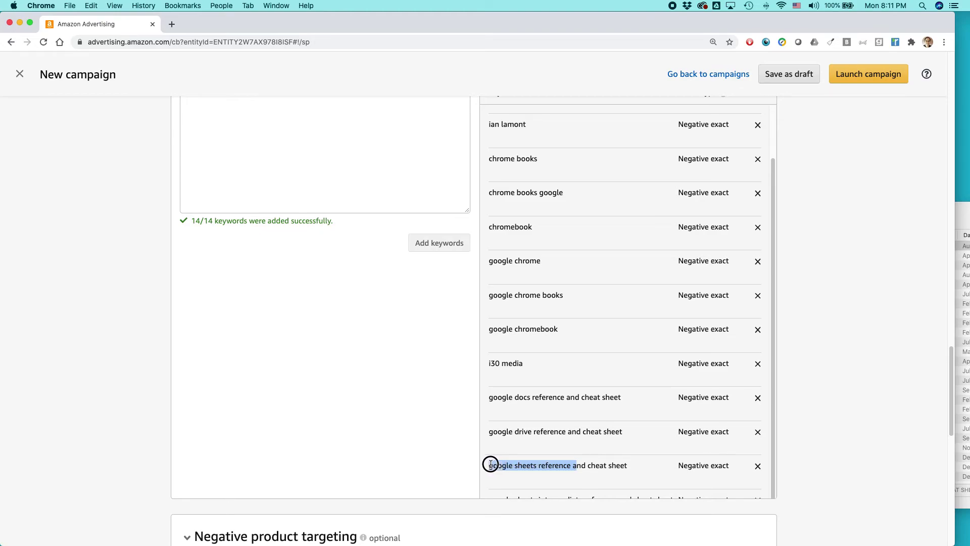
pyautogui.moveTo(627, 465); pyautogui.dragTo(492, 465)
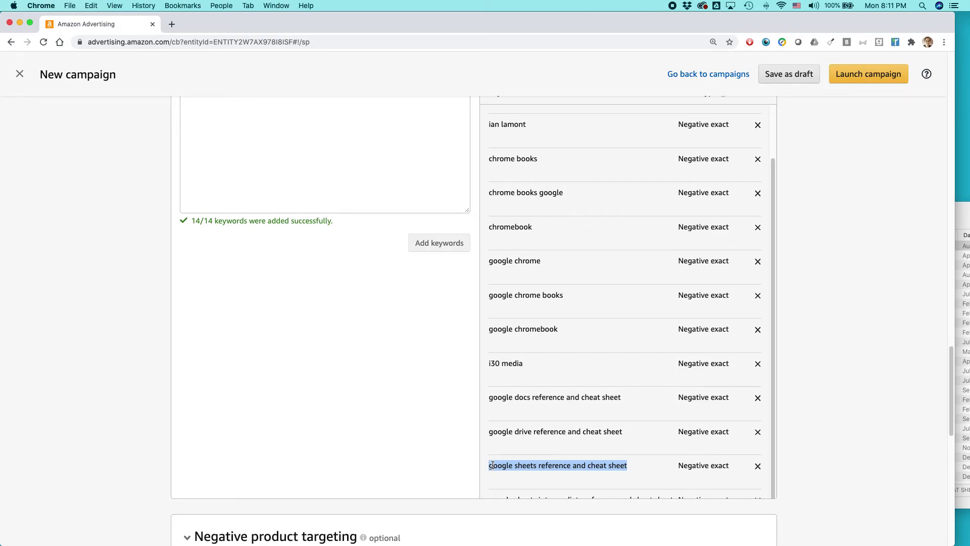
pyautogui.click(379, 377)
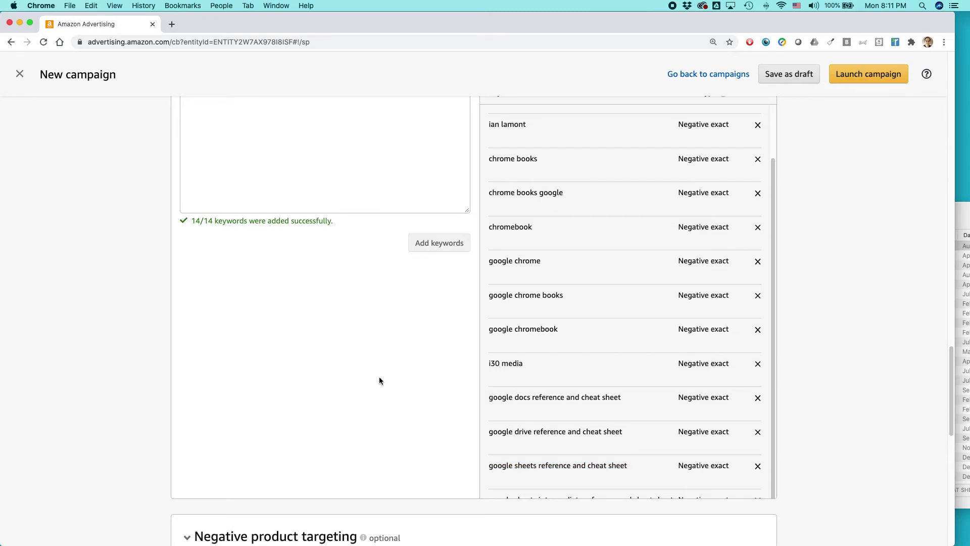
# Expand the optional negative product targeting section below the negative keywords
pyautogui.scroll(-5, 379, 377)
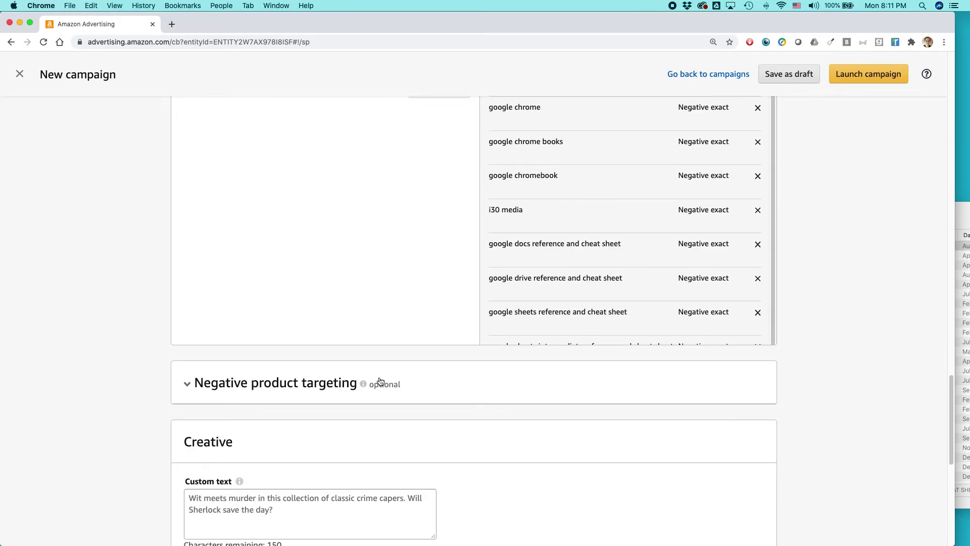
pyautogui.scroll(-2, 379, 377)
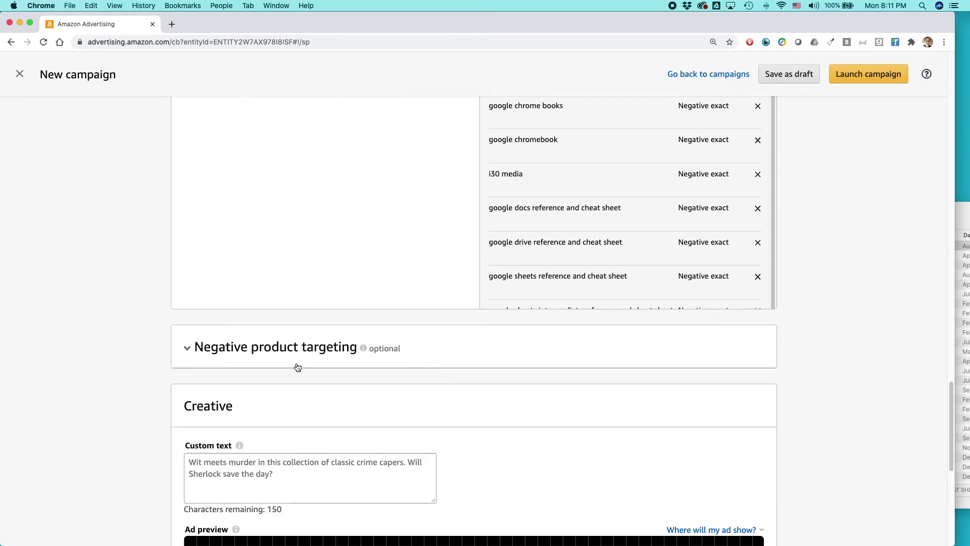
pyautogui.click(263, 353)
pyautogui.scroll(-4, 497, 357)
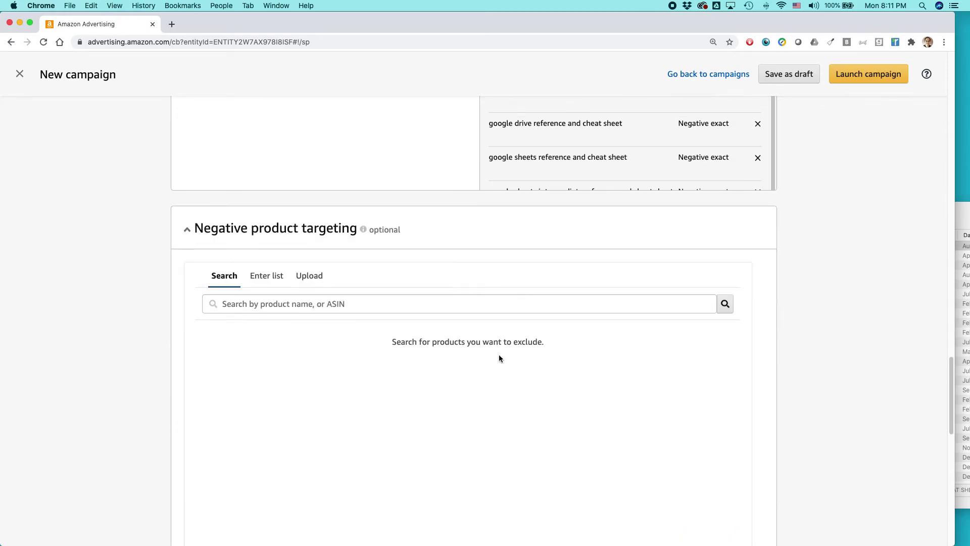
pyautogui.scroll(-2, 611, 382)
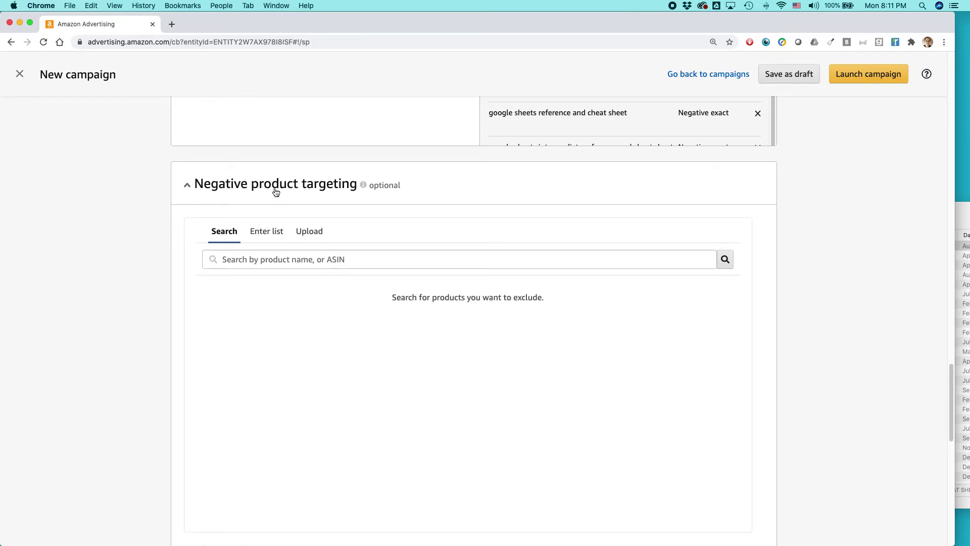
# Search negative product targeting for "google sheets reference and cheat sheet" and exclude the Google Sheets Reference and Cheat Sheet product
pyautogui.click(240, 260)
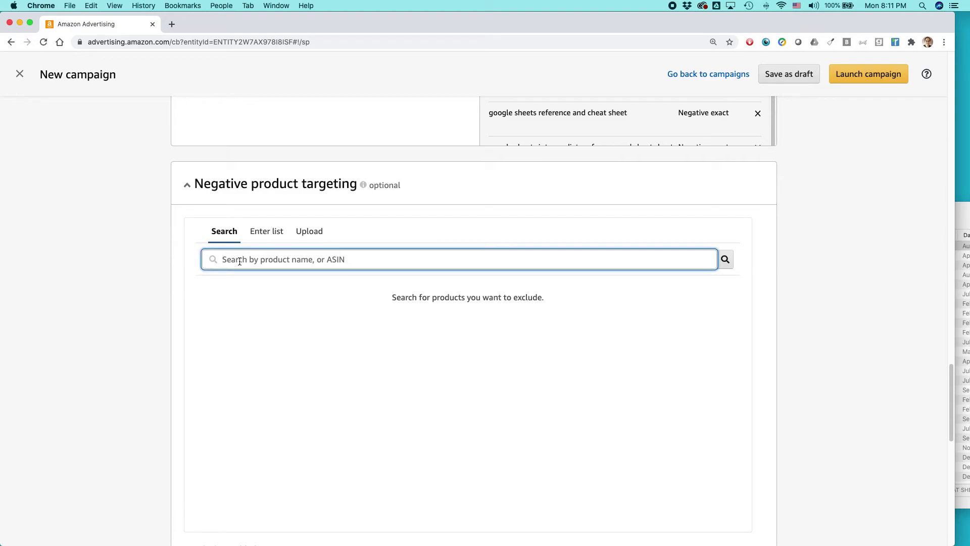
pyautogui.write('google')
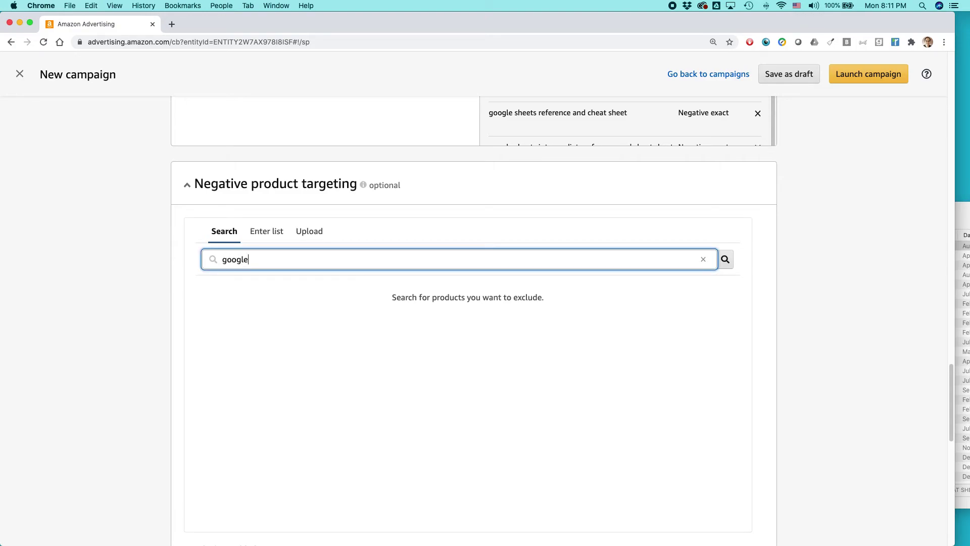
pyautogui.write(' sheets reference and cheat sheet')
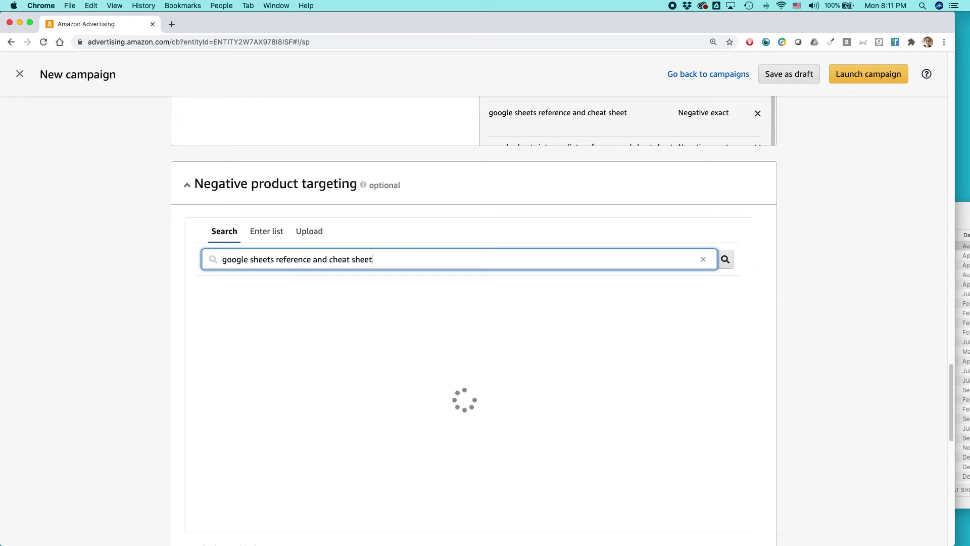
pyautogui.click(714, 291)
# Set negative product targeting to list entry, and in Excel copy the ASINs in cells D1 to D14 of the Negative products sheet
pyautogui.click(266, 231)
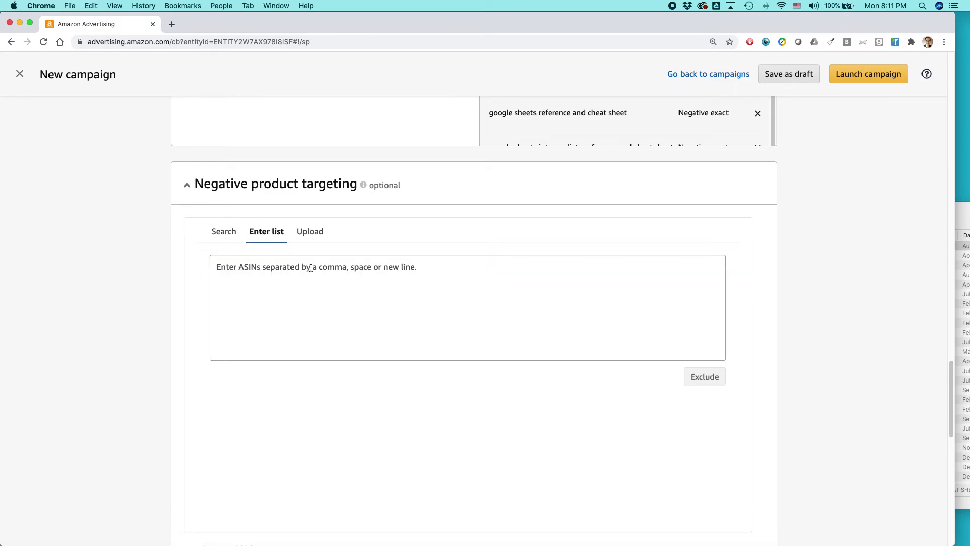
pyautogui.press('super+Tab')
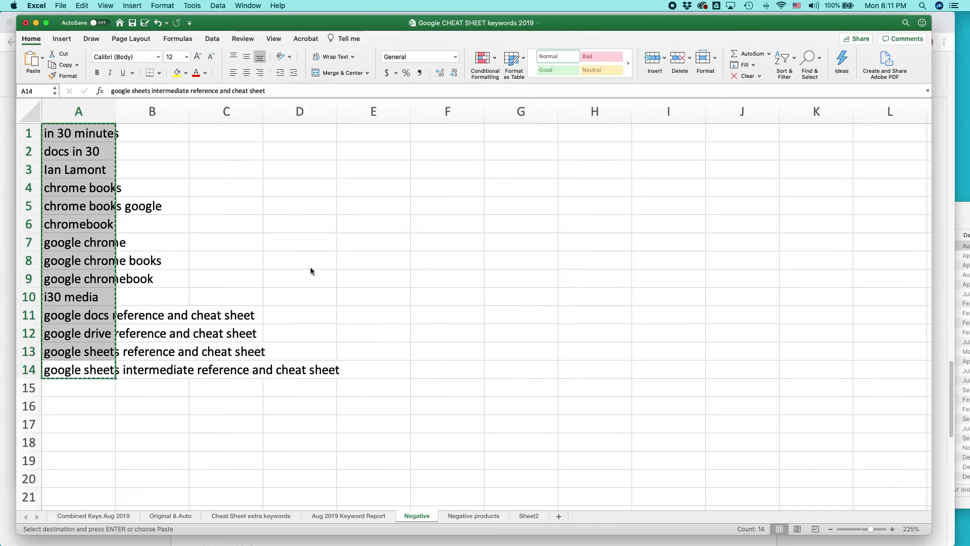
pyautogui.click(473, 515)
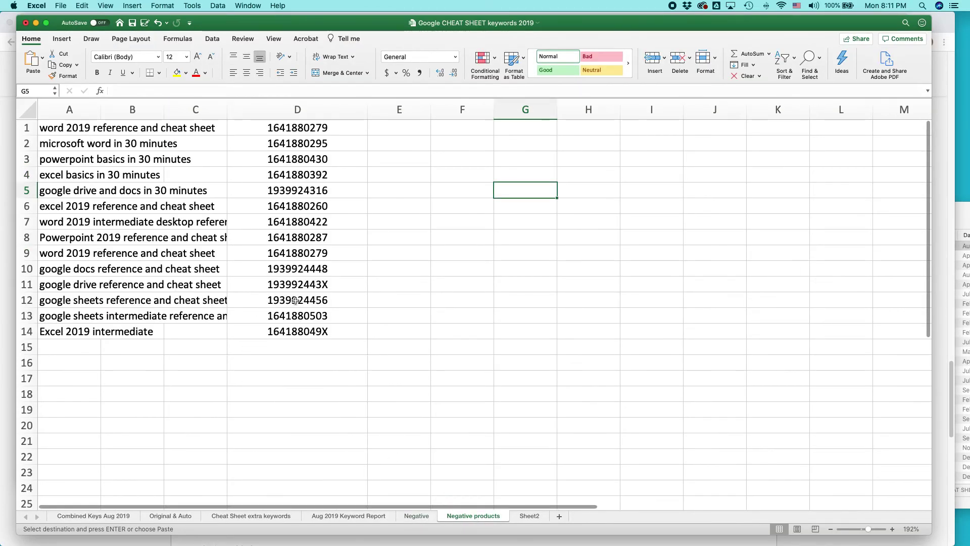
pyautogui.click(281, 333)
pyautogui.hotkey('shift', 'Up')
pyautogui.hotkey('shift', 'Up')
pyautogui.hotkey('shift', 'Up')
pyautogui.hotkey('shift', 'Up')
pyautogui.hotkey('shift', 'Up')
pyautogui.hotkey('shift', 'Up')
pyautogui.hotkey('shift', 'Up')
pyautogui.hotkey('shift', 'Up')
pyautogui.hotkey('shift', 'Up')
pyautogui.hotkey('shift', 'Up')
pyautogui.hotkey('shift', 'Up')
pyautogui.hotkey('shift', 'Up')
pyautogui.hotkey('shift', 'Up')
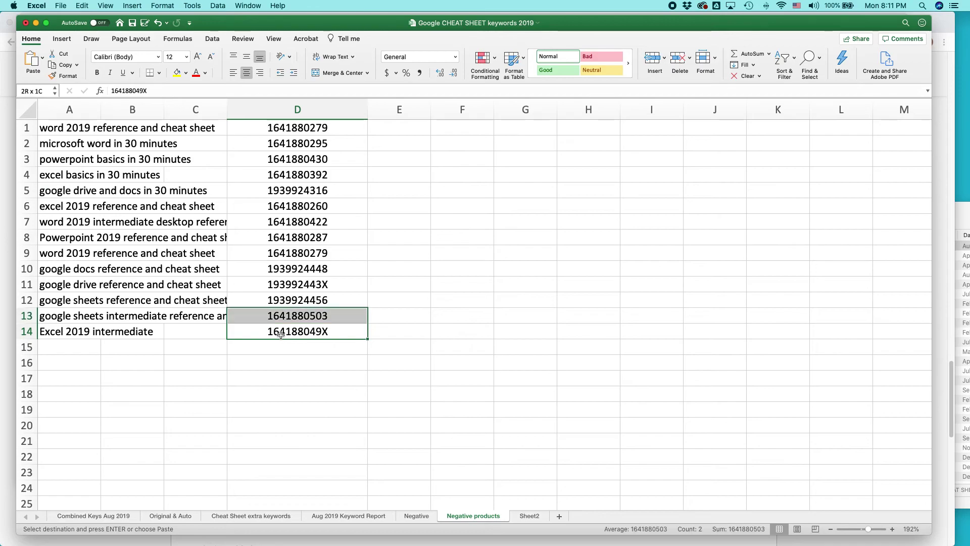
pyautogui.press('super+c')
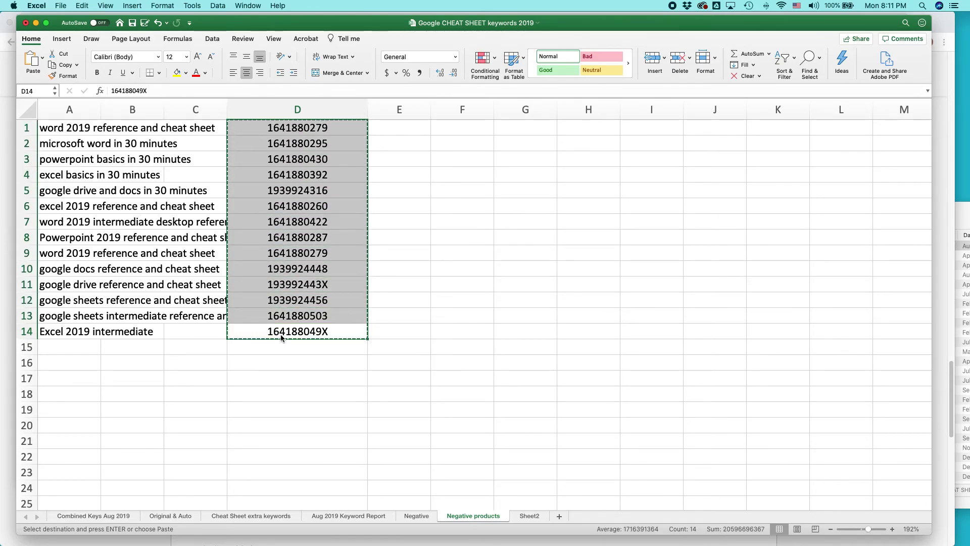
# Back in Chrome, paste the copied ASINs into the negative product targeting list and exclude them
pyautogui.press('super+Tab')
pyautogui.click(246, 268)
pyautogui.press('super+v')
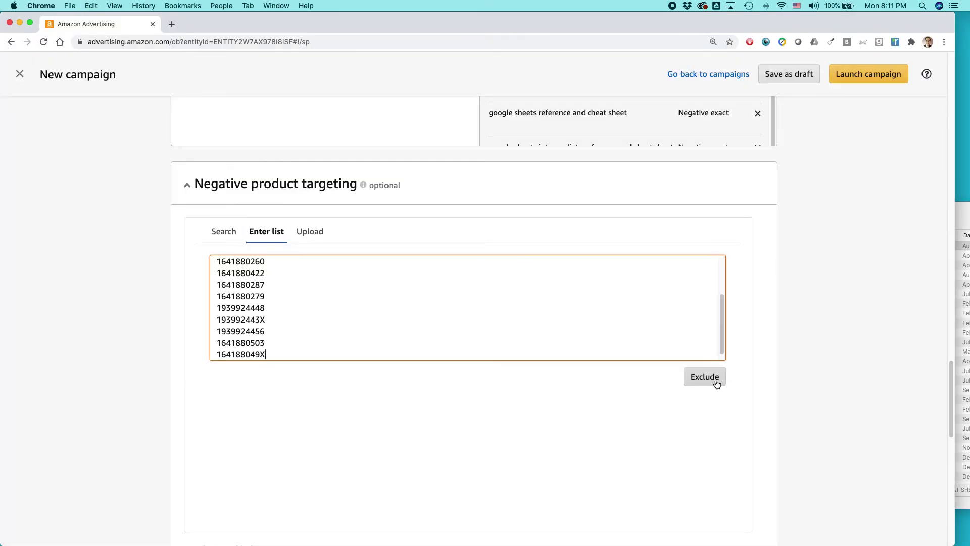
pyautogui.click(719, 384)
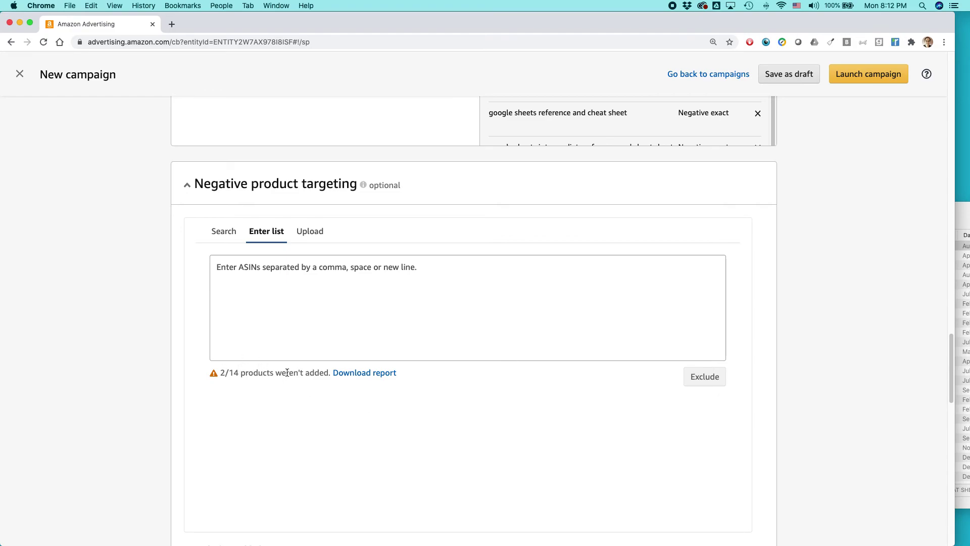
# Review the excluded products in the negative targets list through to its last entry
pyautogui.scroll(-5, 433, 348)
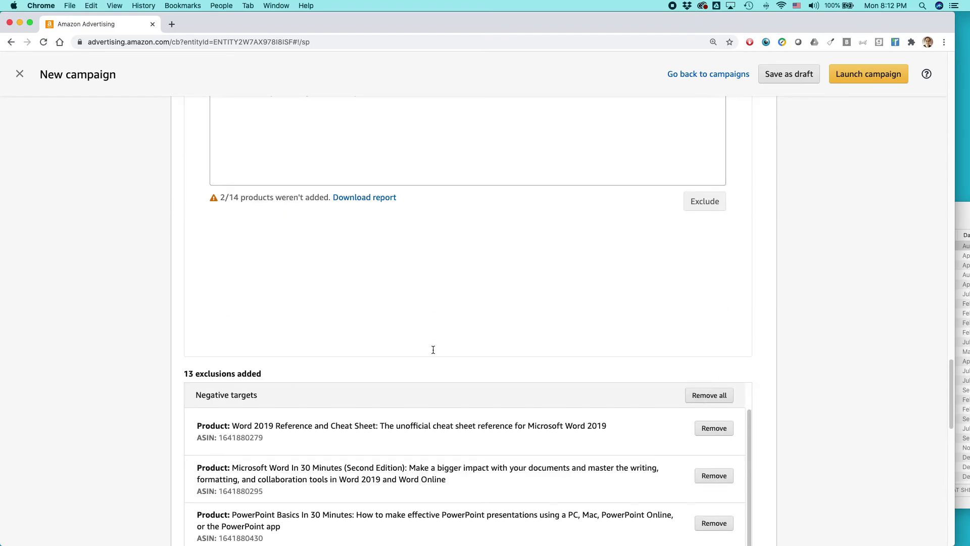
pyautogui.scroll(-4, 433, 349)
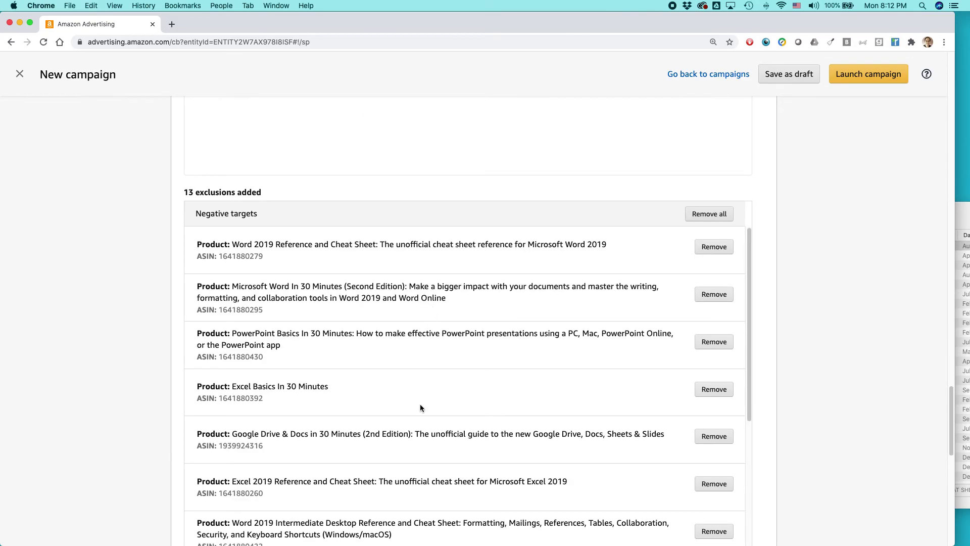
pyautogui.scroll(-3, 425, 390)
pyautogui.scroll(-1, 455, 395)
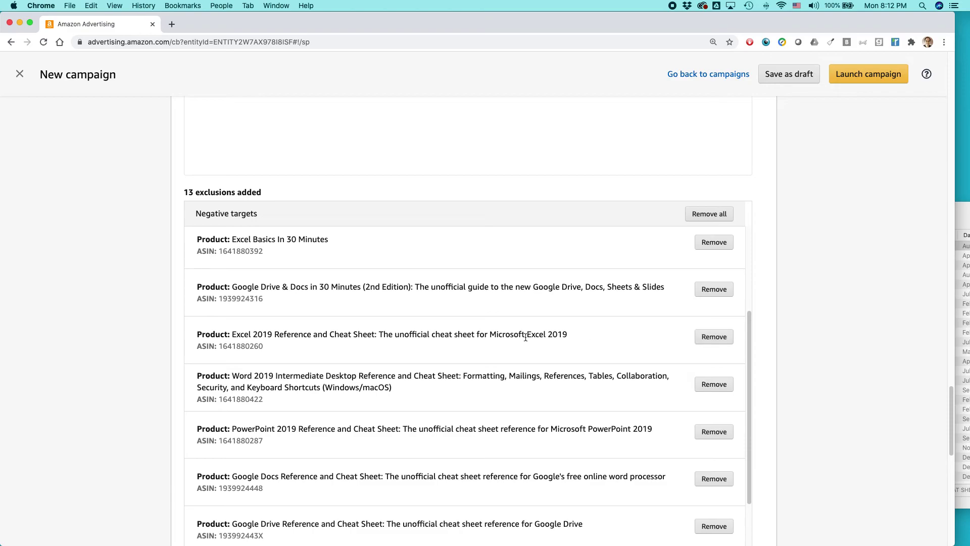
pyautogui.scroll(-1, 425, 408)
pyautogui.scroll(-3, 429, 432)
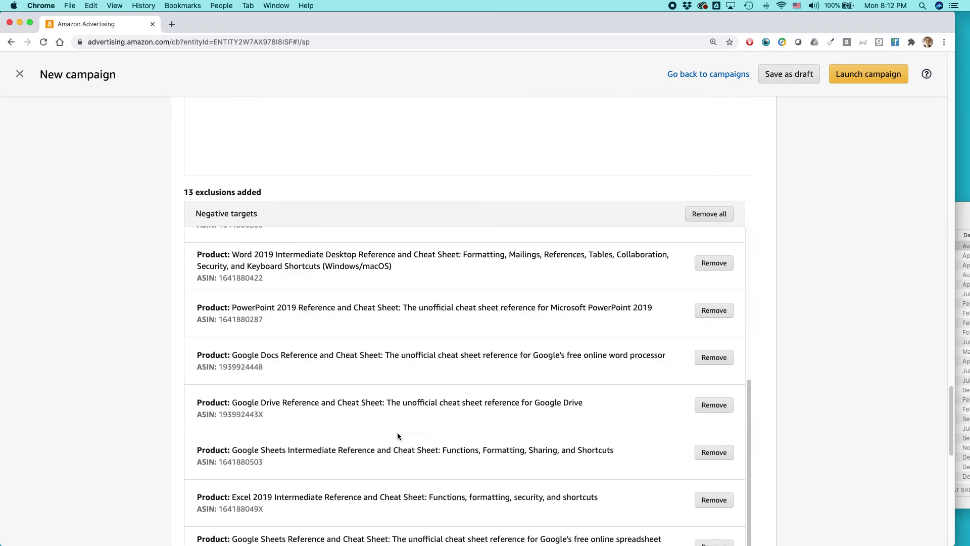
pyautogui.scroll(-3, 410, 419)
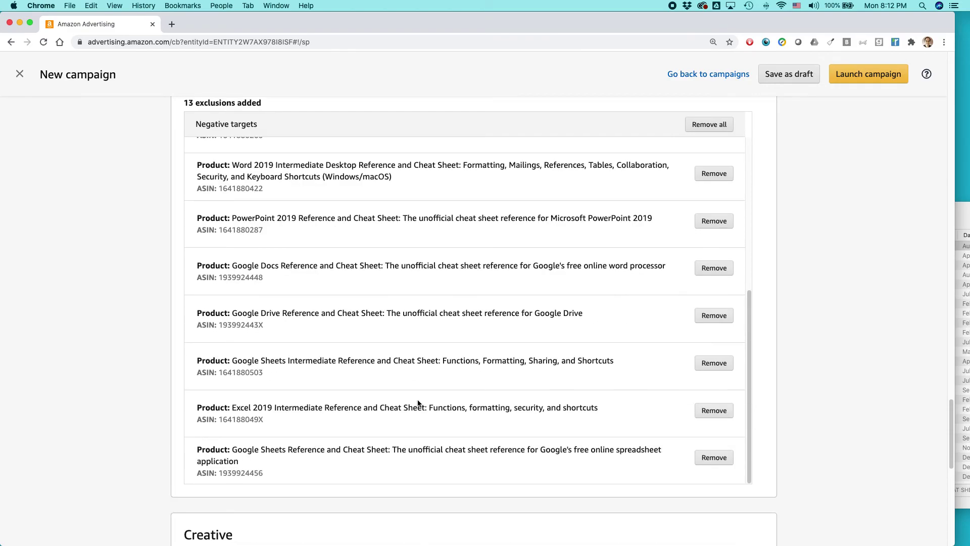
pyautogui.scroll(-1, 419, 403)
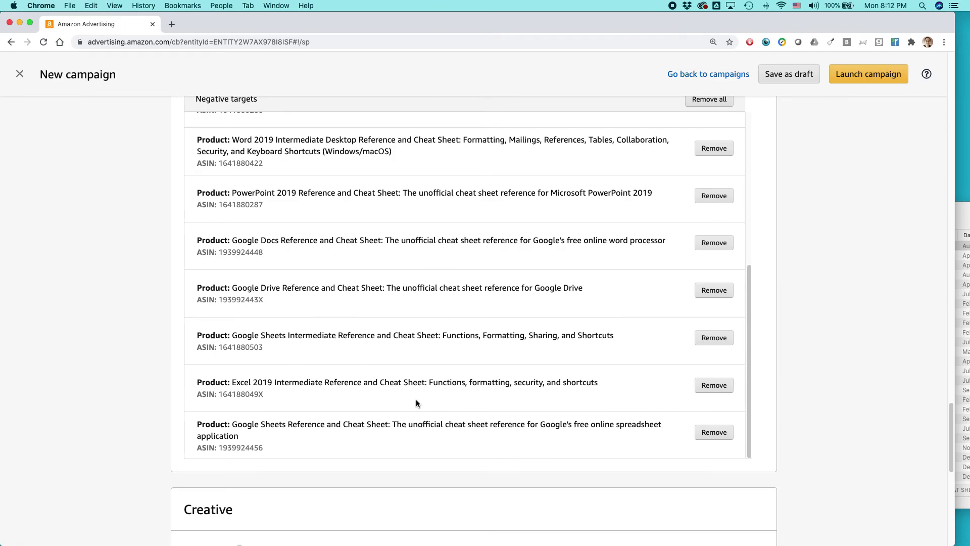
pyautogui.scroll(-1, 416, 403)
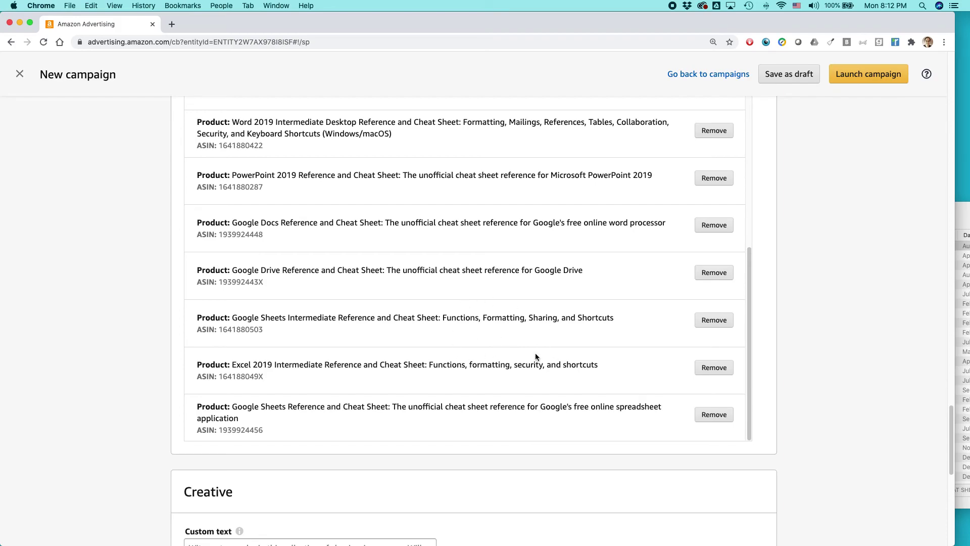
# Examine the Creative section's empty custom text field, its character limit and the ad preview
pyautogui.scroll(-2, 535, 354)
pyautogui.scroll(-5, 536, 363)
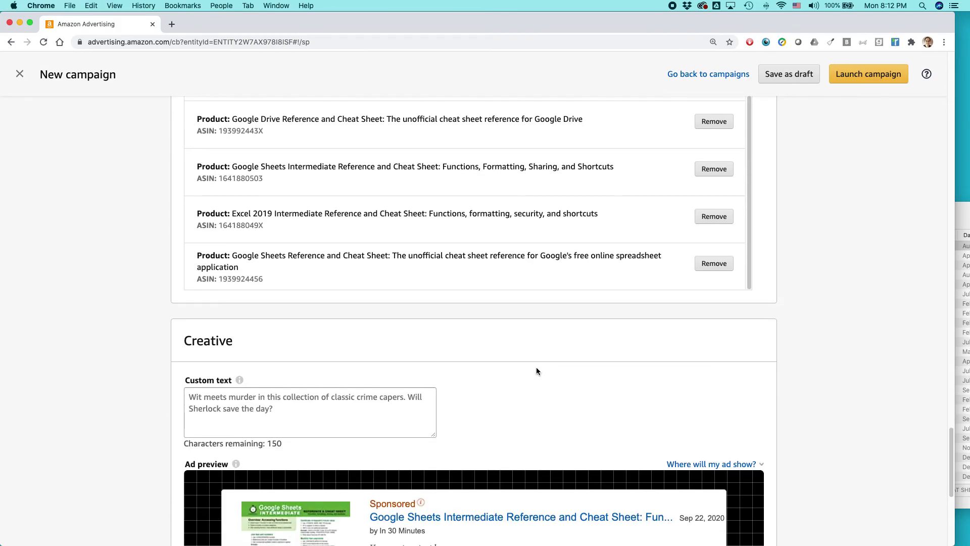
pyautogui.scroll(-2, 535, 367)
pyautogui.click(233, 348)
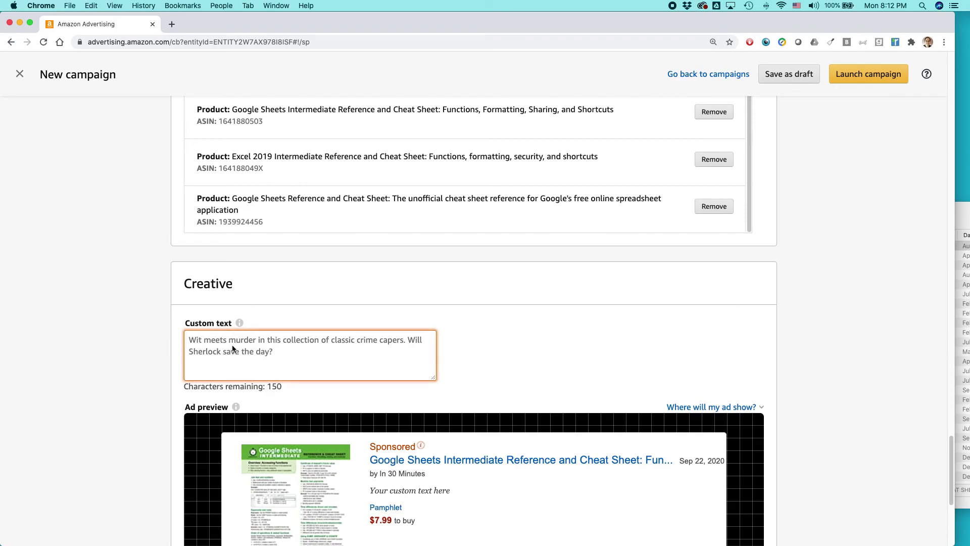
pyautogui.moveTo(283, 386); pyautogui.dragTo(182, 386)
pyautogui.scroll(-1, 393, 363)
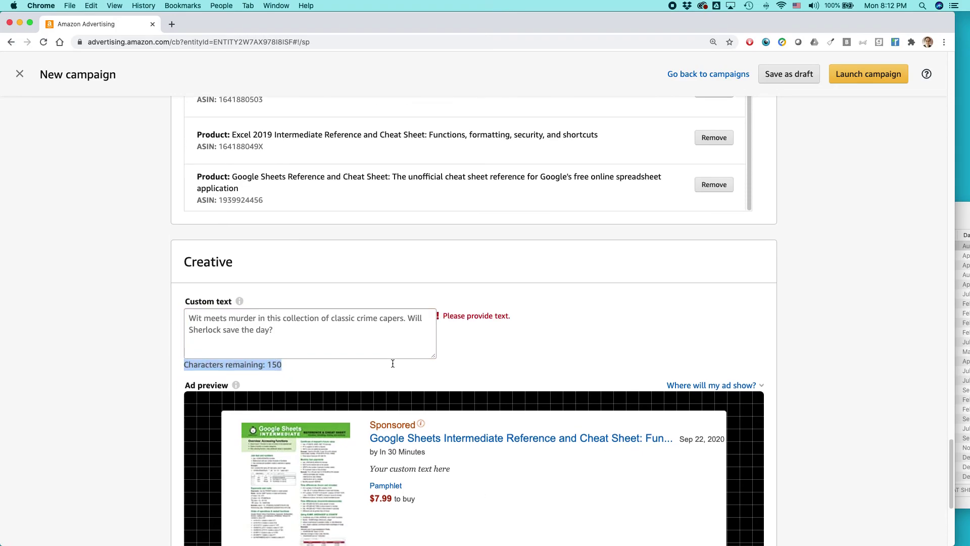
pyautogui.scroll(-1, 424, 479)
# In Excel, copy the ad text starting "Intermediate tips, examples" from cell A2 of Sheet2
pyautogui.press('super+Tab')
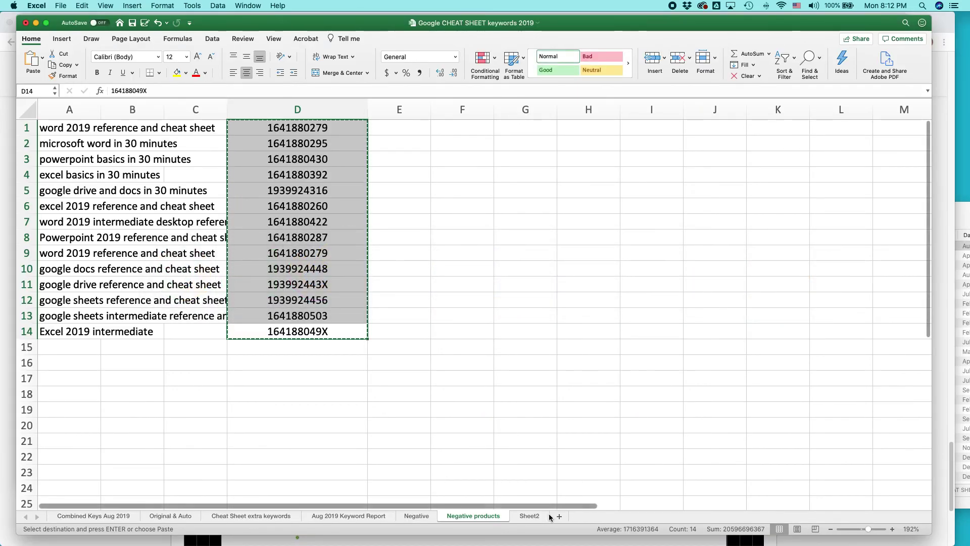
pyautogui.click(519, 520)
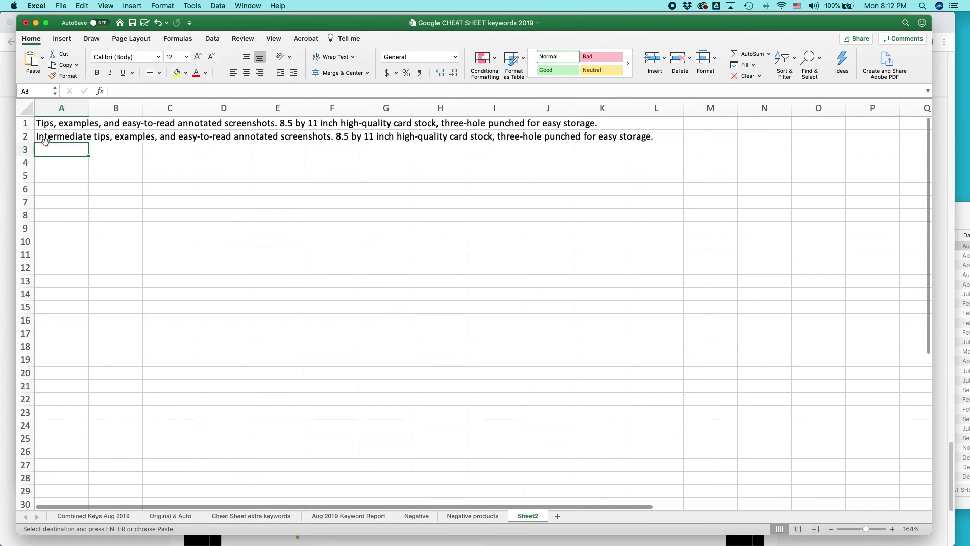
pyautogui.press('super+c')
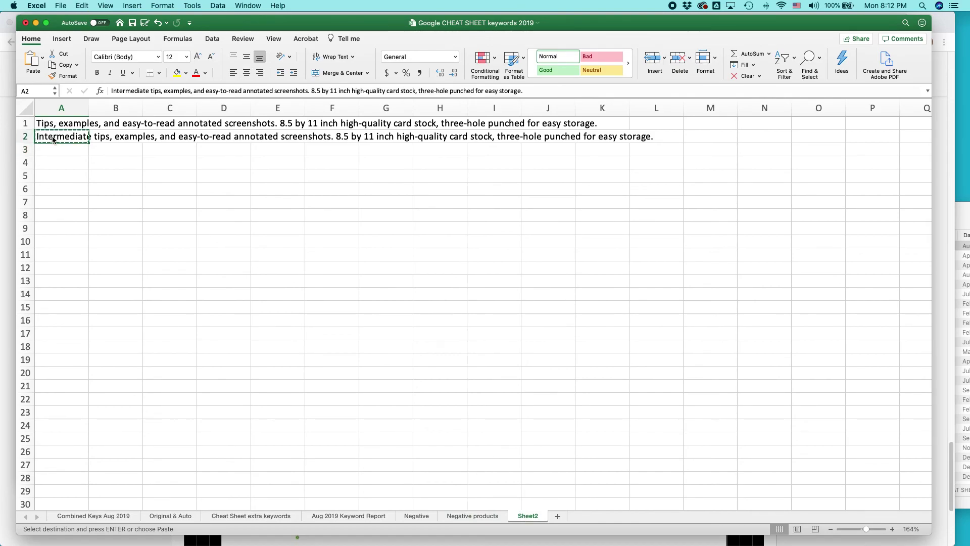
# Back in Chrome, paste the copied ad text into the Creative section's custom text and check its remaining characters and ad preview
pyautogui.press('super+Tab')
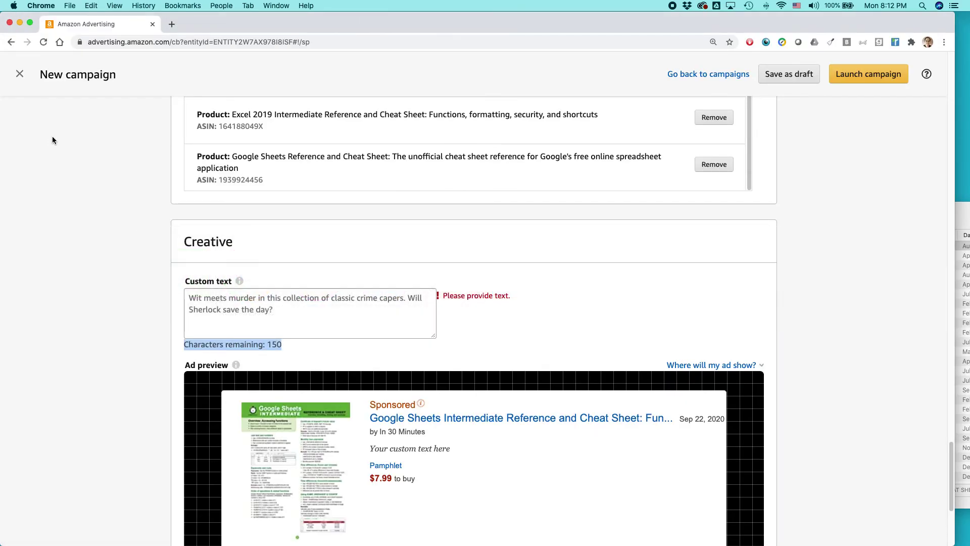
pyautogui.click(207, 297)
pyautogui.press('super+v')
pyautogui.moveTo(335, 335); pyautogui.dragTo(186, 331)
pyautogui.scroll(-2, 539, 332)
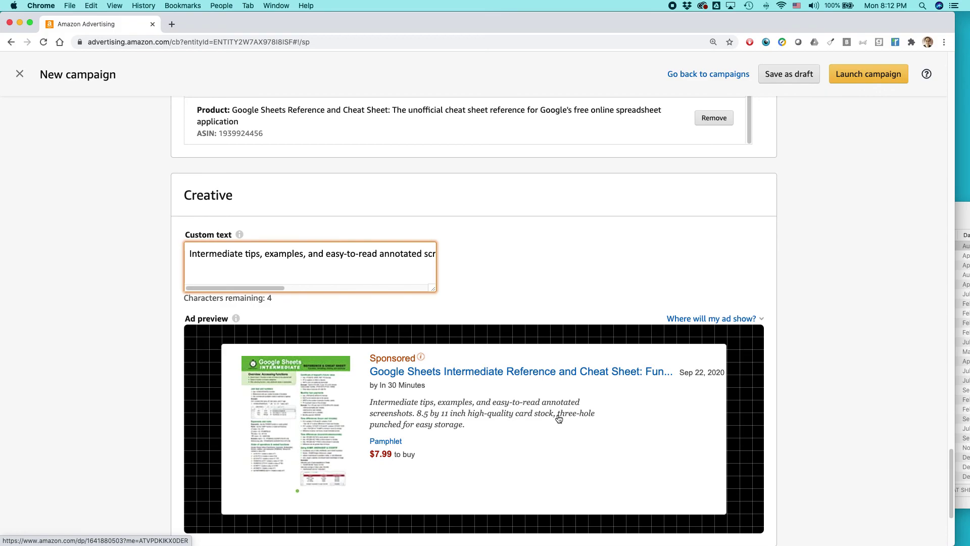
# Launch the completed Google Sheets Intermediate campaign
pyautogui.scroll(-1, 439, 436)
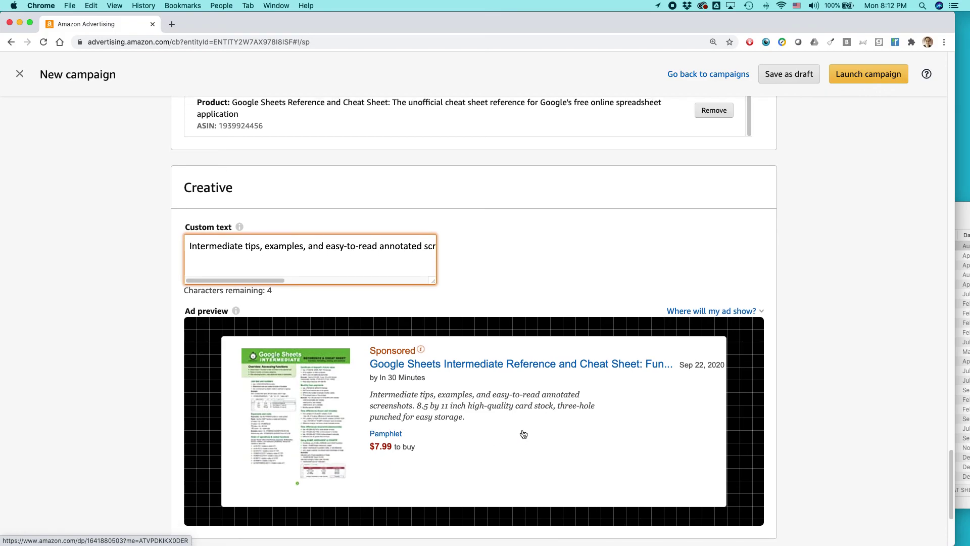
pyautogui.scroll(-5, 524, 434)
pyautogui.click(720, 426)
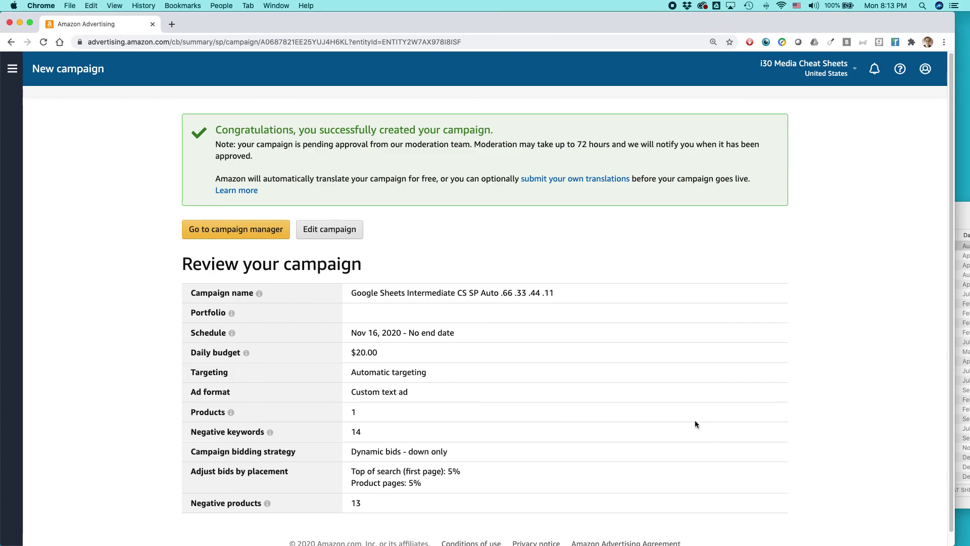
# Switch to Safari, open the Lean Media site's blog and look through its recent video posts
pyautogui.press('super+Tab')
pyautogui.press('super+Tab')
pyautogui.press('super+Tab')
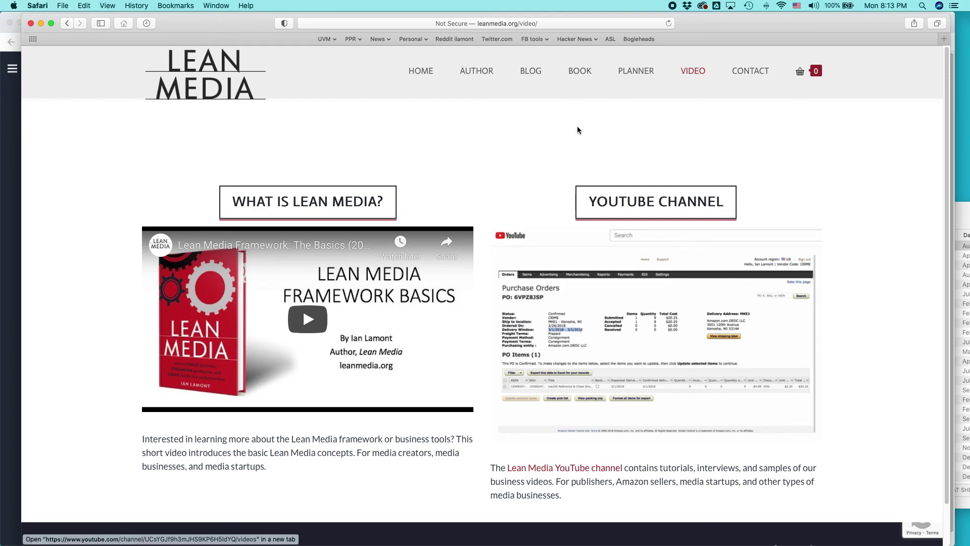
pyautogui.click(531, 74)
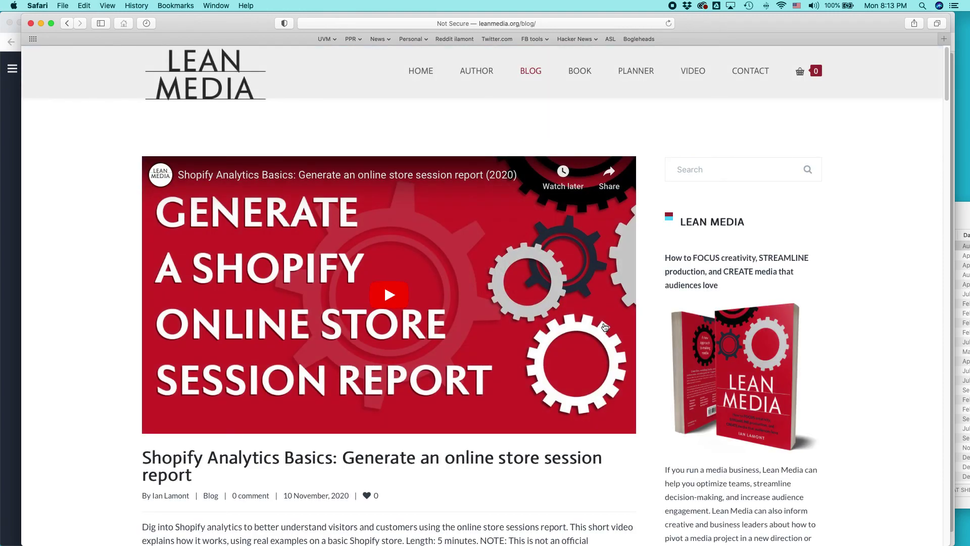
pyautogui.scroll(-10, 605, 327)
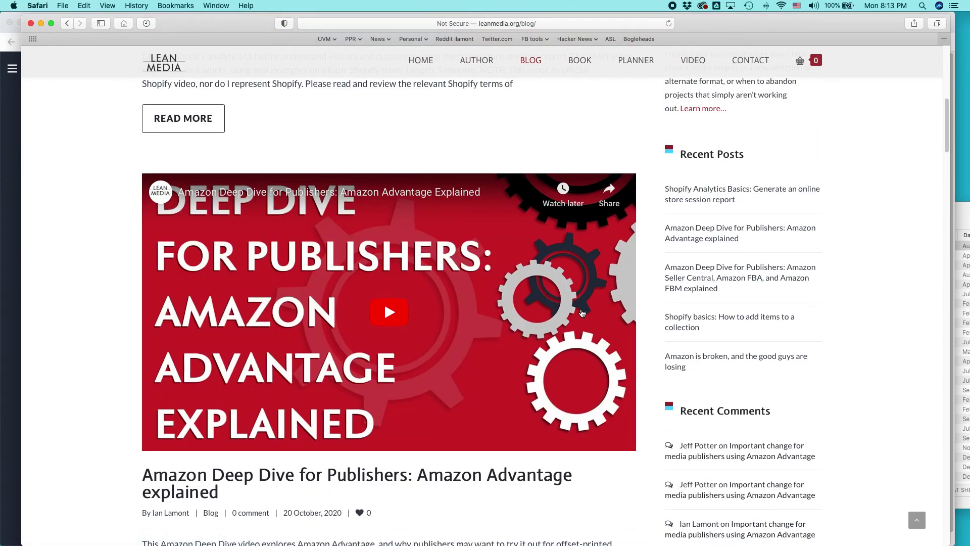
pyautogui.scroll(10, 582, 316)
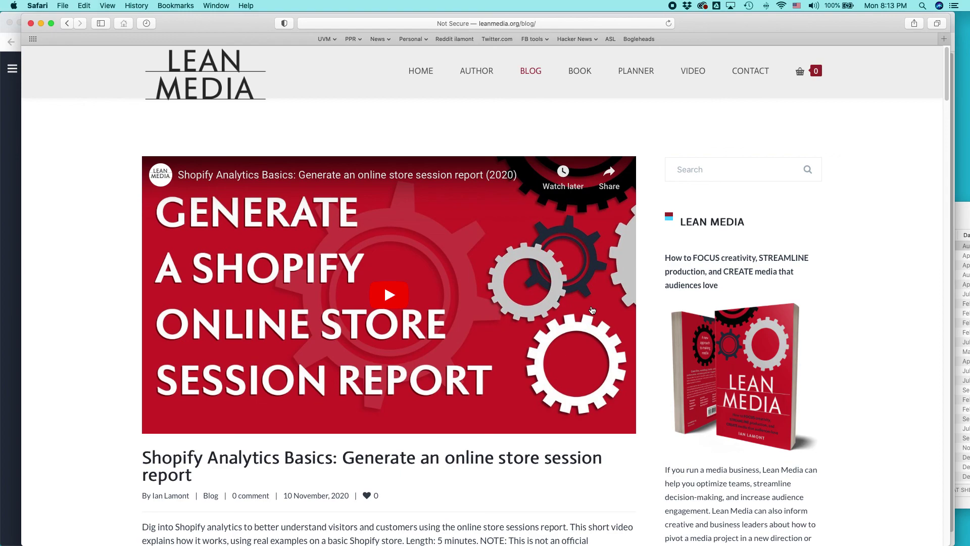